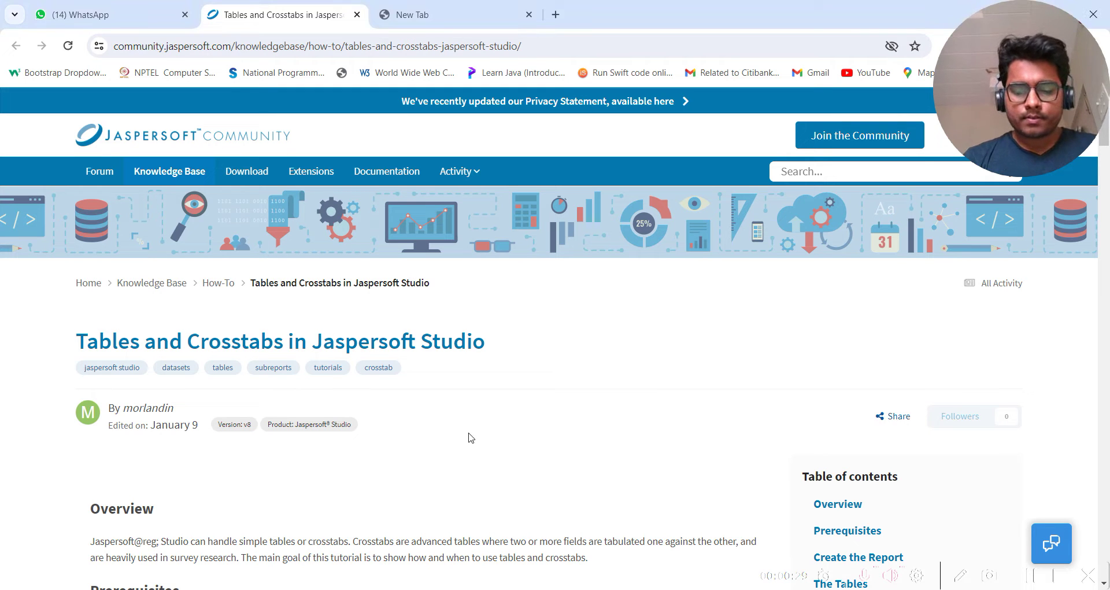
Step: Scroll the Tables and Crosstabs tutorial, then switch to Jaspersoft Studio showing DEV_REport.jrxml
{"action": "scroll", "coordinate": [471, 437], "scroll_direction": "down", "scroll_amount": 1}
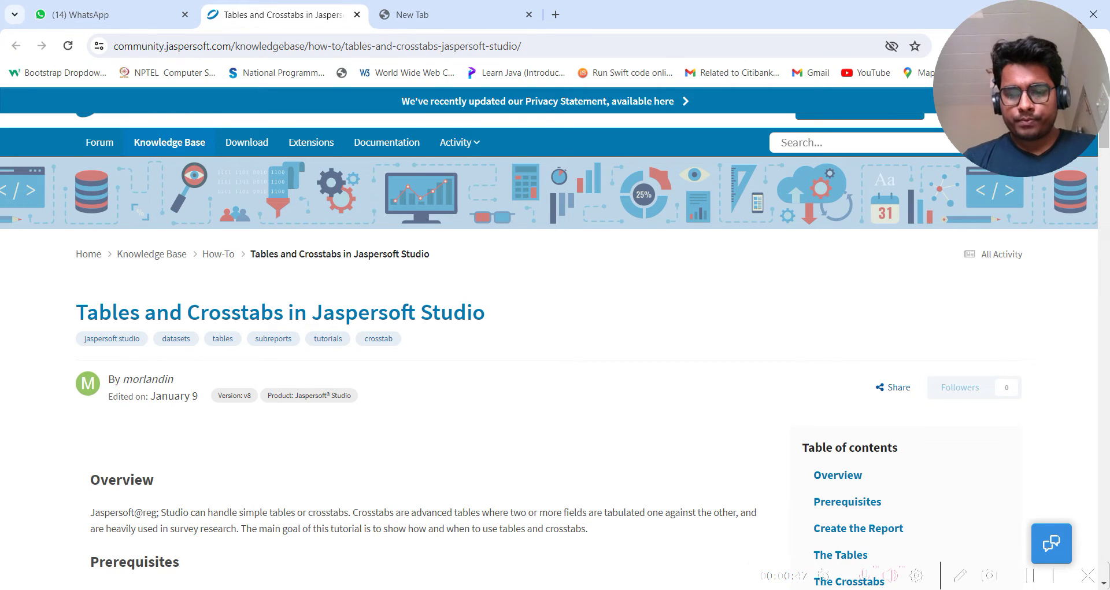
{"action": "left_click", "coordinate": [586, 588]}
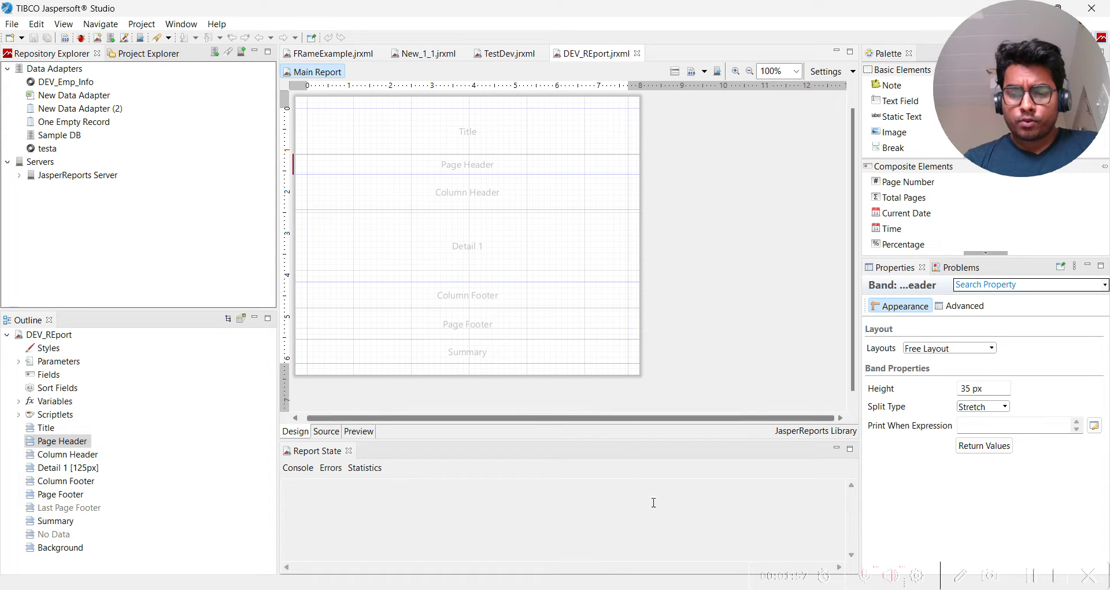
Step: Switch back to the Chrome tutorial 'Tables and Crosstabs in Jaspersoft Studio'
{"action": "left_click", "coordinate": [719, 588]}
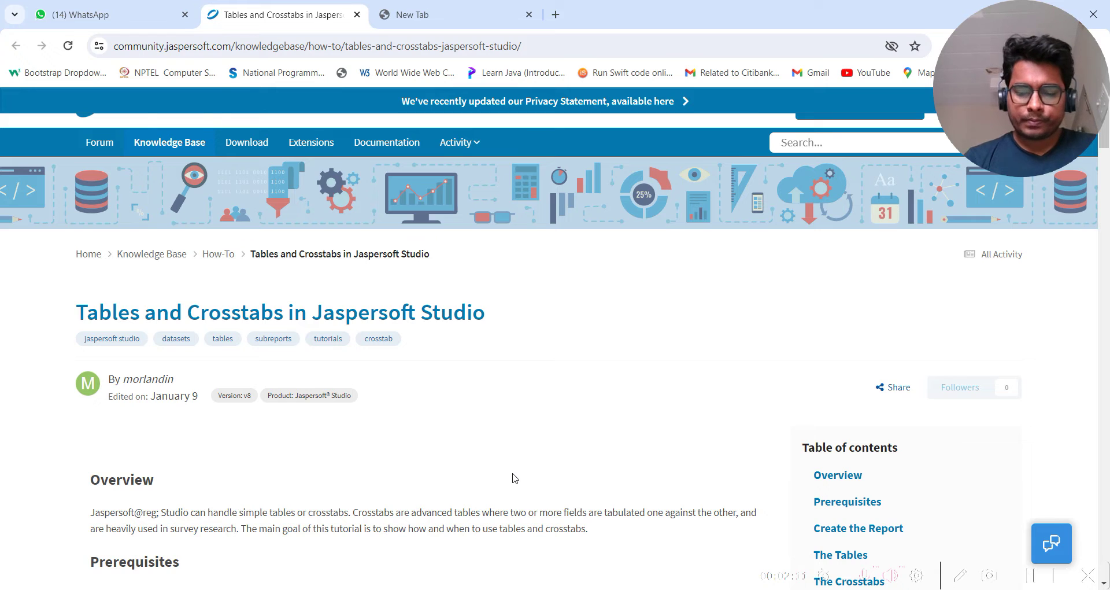
Step: Scroll to the tutorial's Overview and Prerequisites and highlight lines explaining crosstabs
{"action": "scroll", "coordinate": [512, 478], "scroll_direction": "down", "scroll_amount": 1}
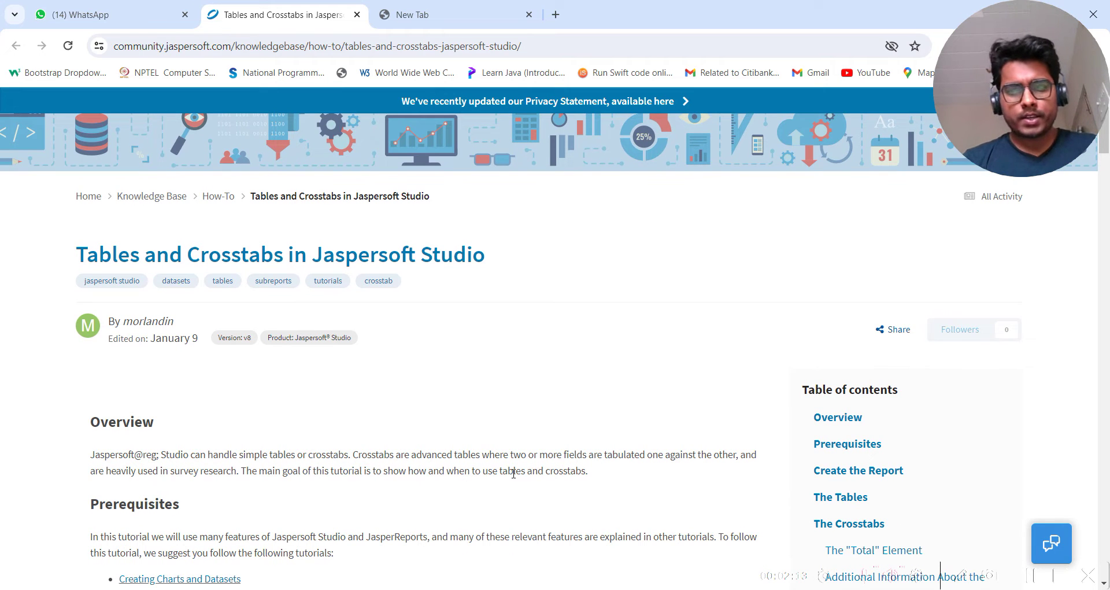
{"action": "scroll", "coordinate": [512, 473], "scroll_direction": "down", "scroll_amount": 1}
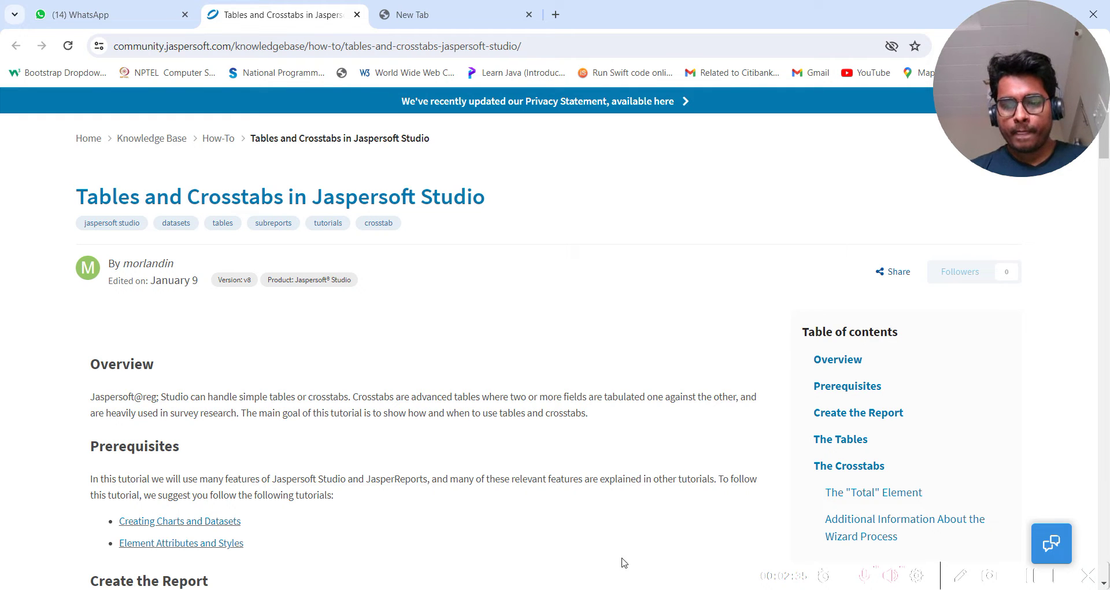
{"action": "left_click", "coordinate": [959, 575]}
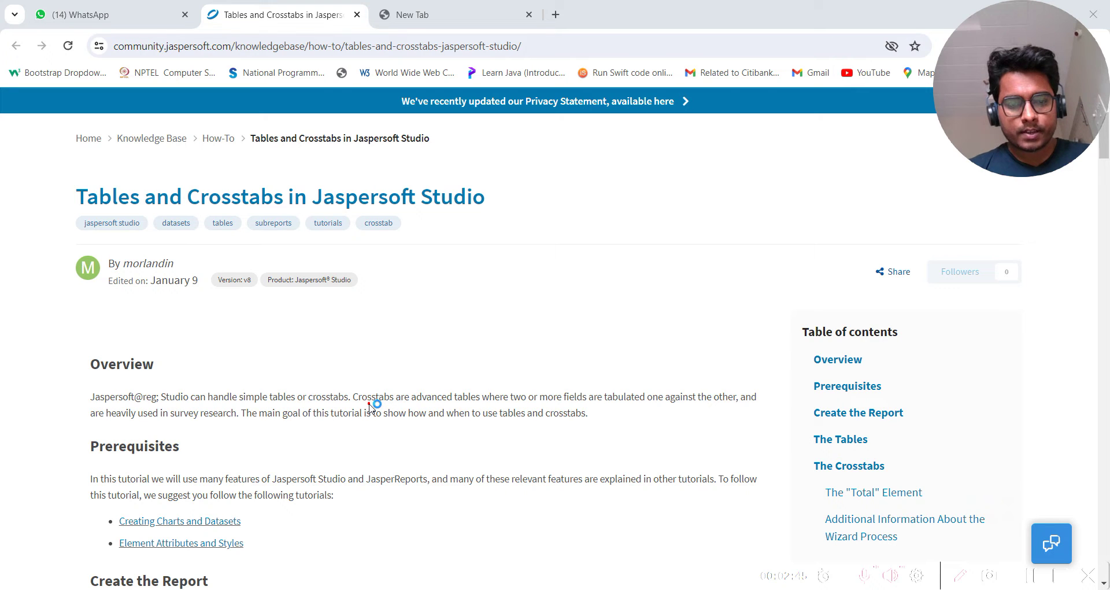
{"action": "left_click_drag", "start_coordinate": [369, 404], "coordinate": [760, 406]}
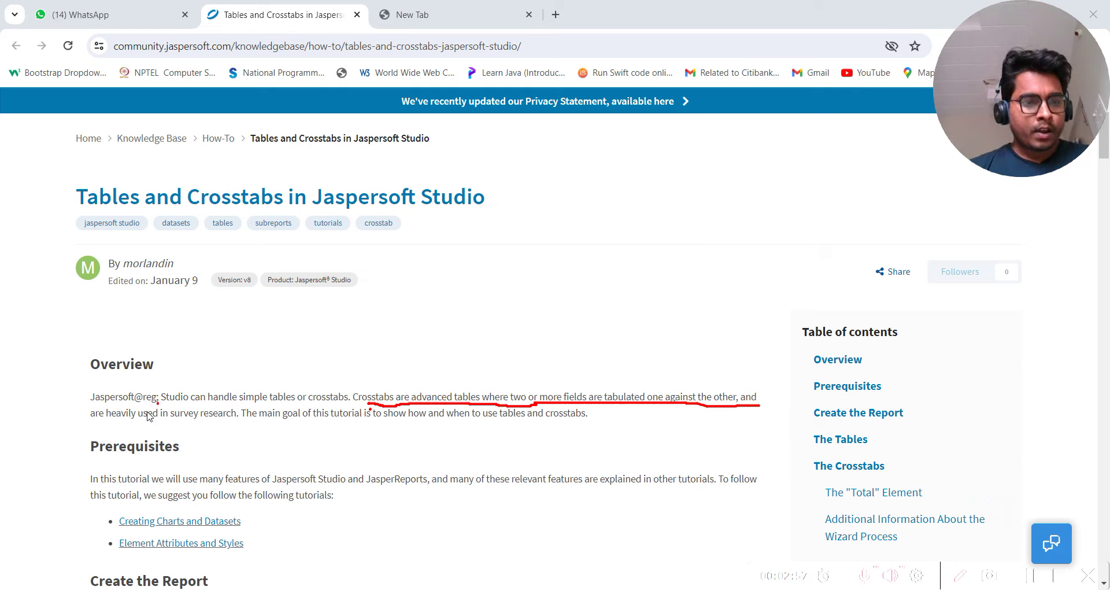
{"action": "left_click_drag", "start_coordinate": [93, 423], "coordinate": [237, 424]}
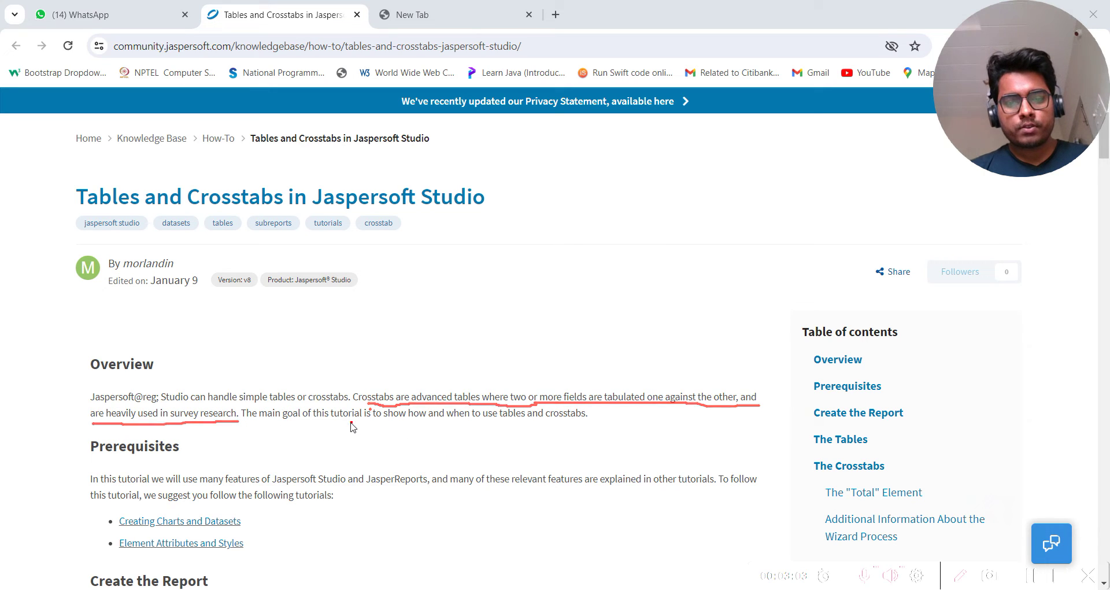
{"action": "left_click_drag", "start_coordinate": [350, 422], "coordinate": [596, 422]}
{"action": "left_click", "coordinate": [449, 450]}
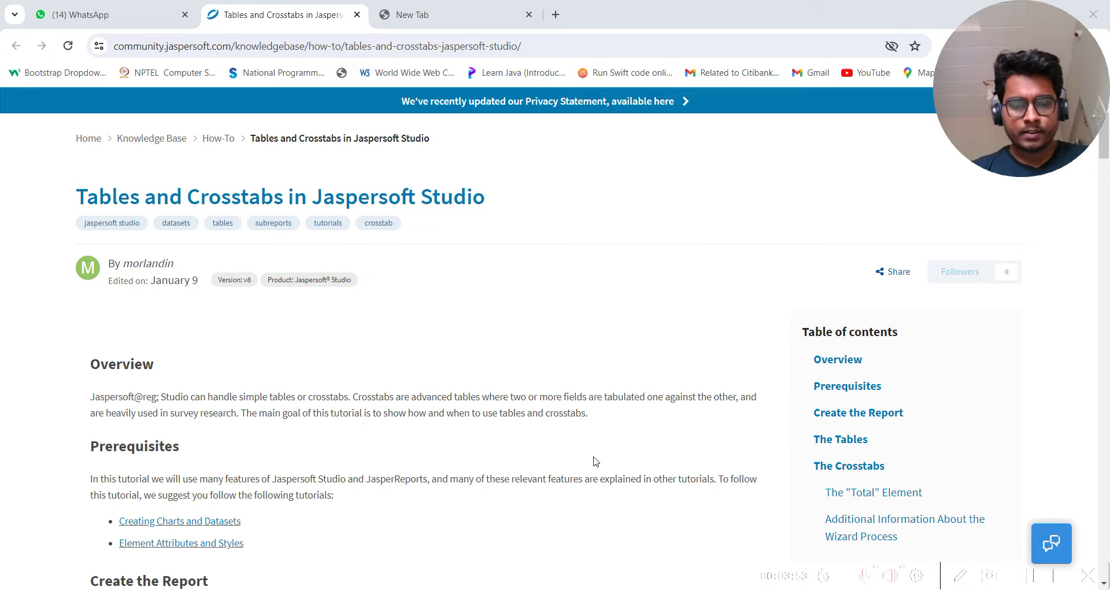
{"action": "scroll", "coordinate": [595, 461], "scroll_direction": "down", "scroll_amount": 5}
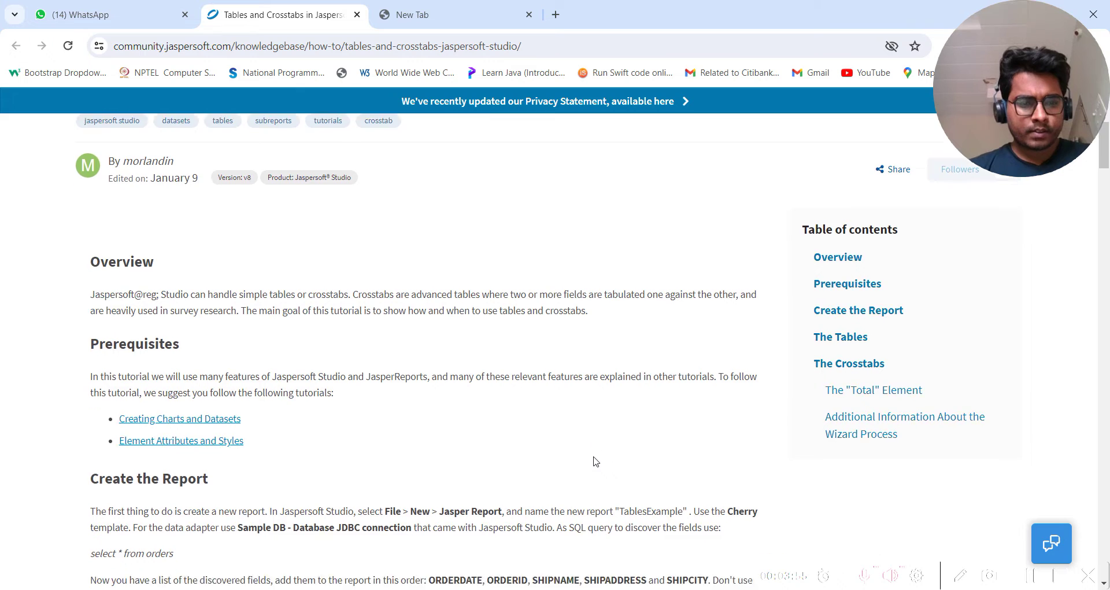
Step: Highlight 'select File' under Create the Report, then return to Jaspersoft Studio
{"action": "scroll", "coordinate": [595, 461], "scroll_direction": "down", "scroll_amount": 2}
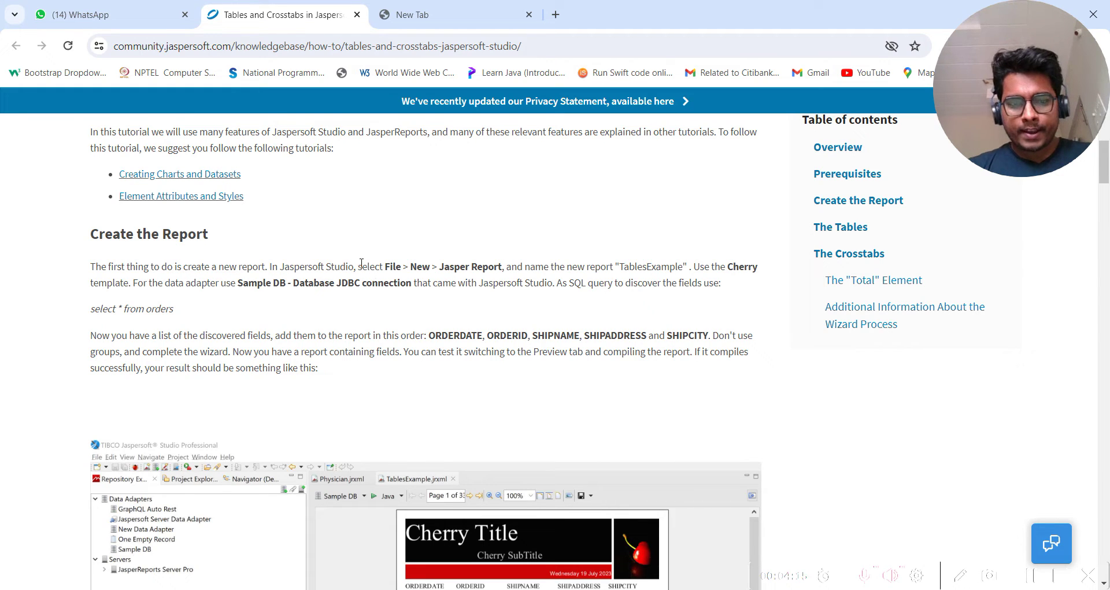
{"action": "left_click_drag", "start_coordinate": [359, 266], "coordinate": [403, 266]}
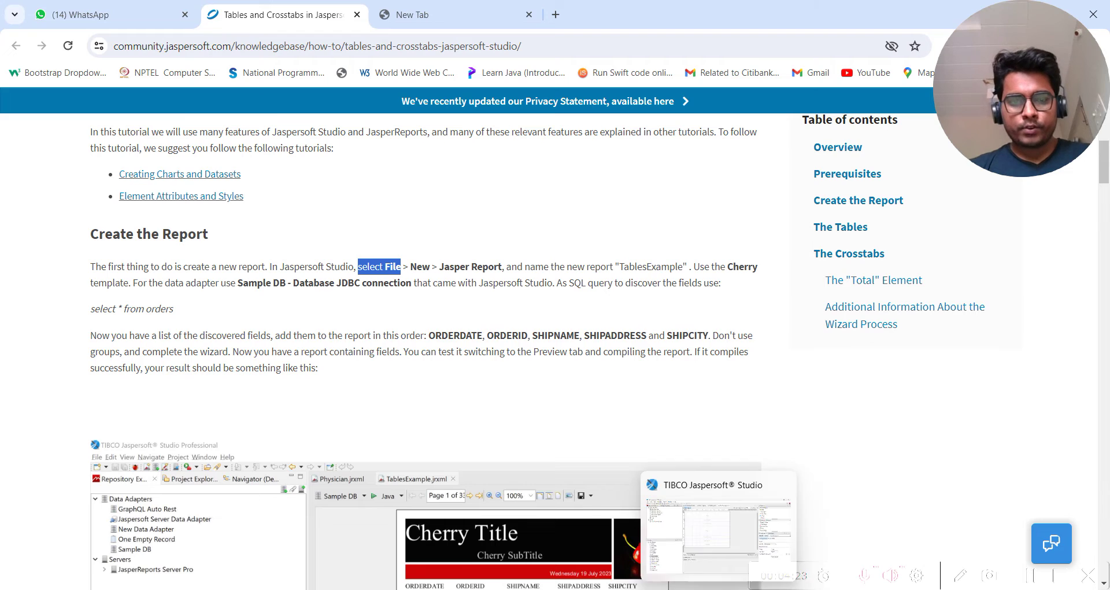
{"action": "left_click", "coordinate": [723, 585]}
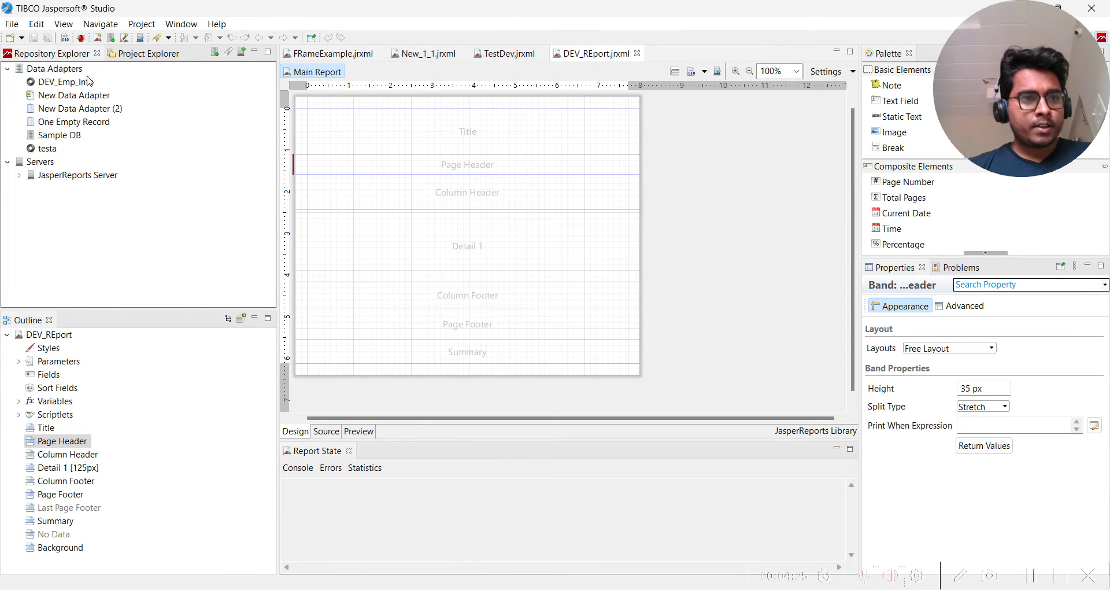
Step: Start a new Jasper Report with the Cherry template selected, then switch to the Chrome tutorial
{"action": "left_click", "coordinate": [13, 25]}
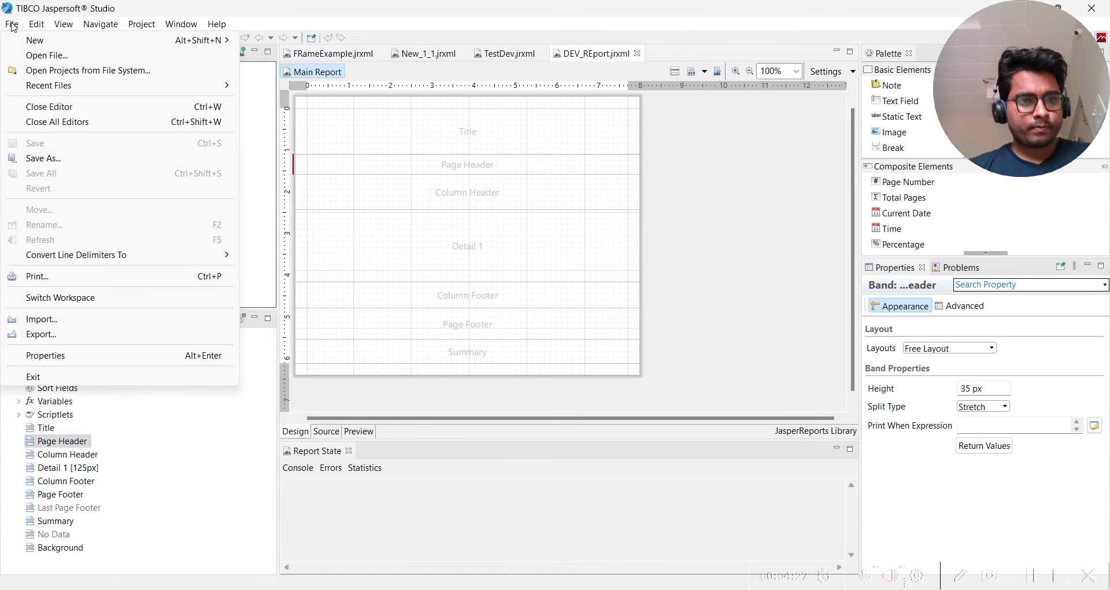
{"action": "mouse_move", "coordinate": [56, 44]}
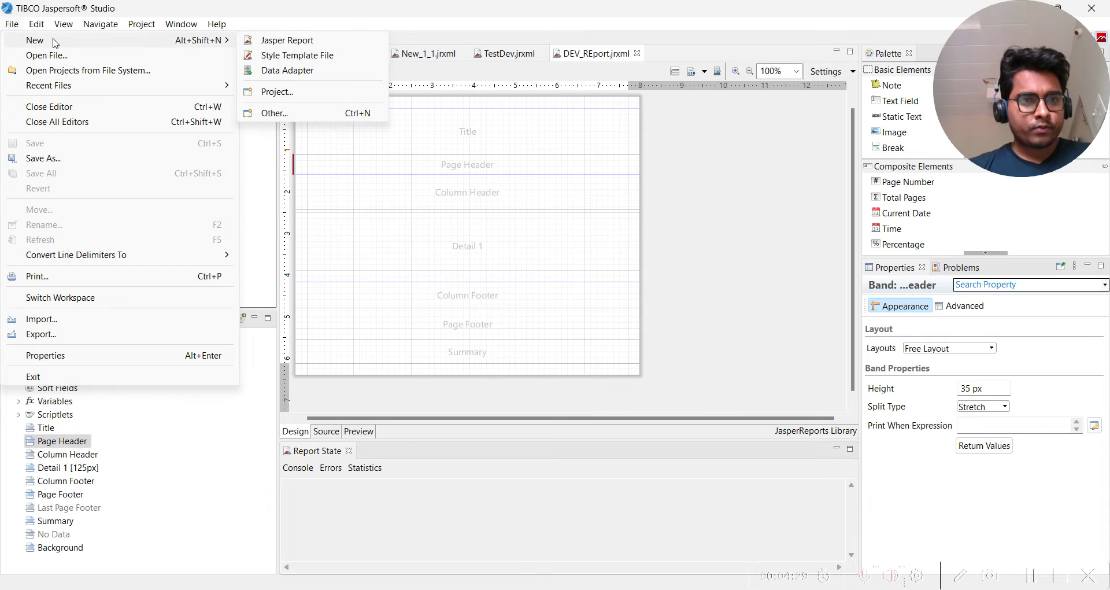
{"action": "left_click", "coordinate": [283, 42]}
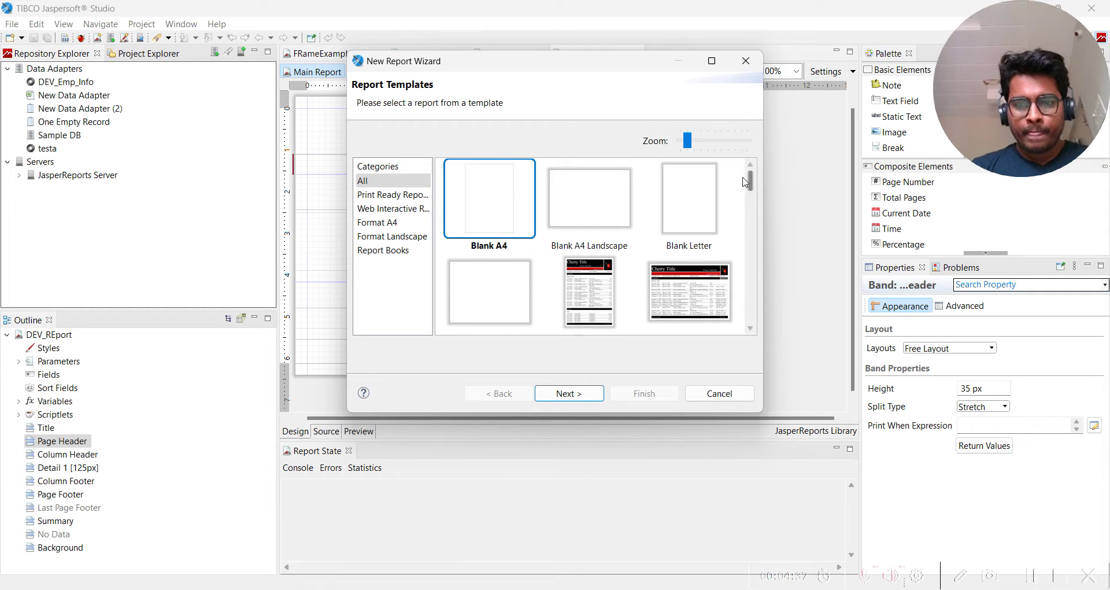
{"action": "left_click", "coordinate": [711, 61]}
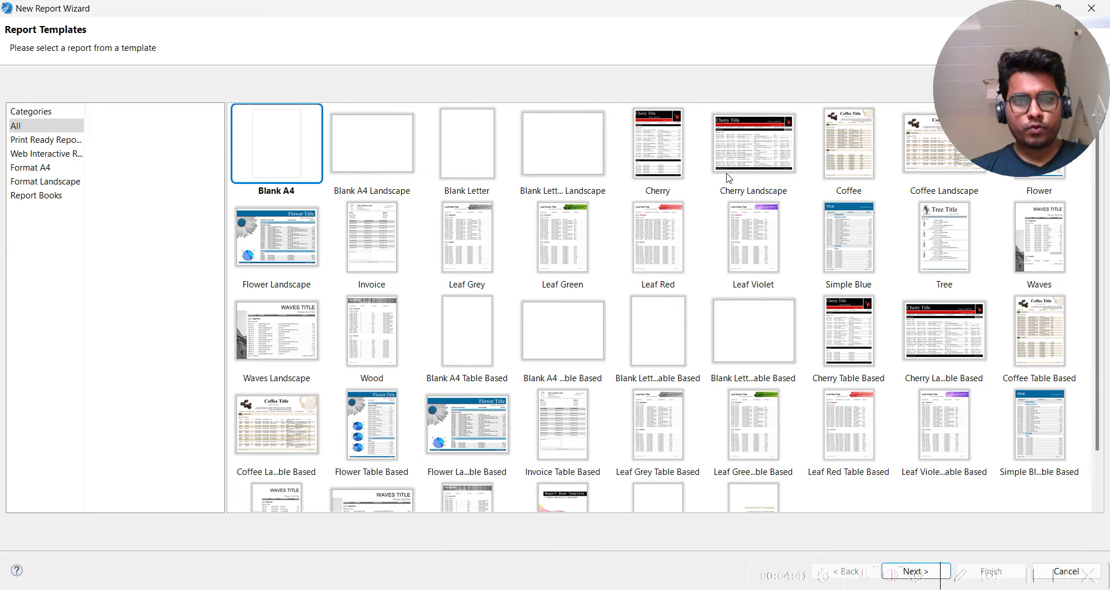
{"action": "left_click", "coordinate": [654, 156]}
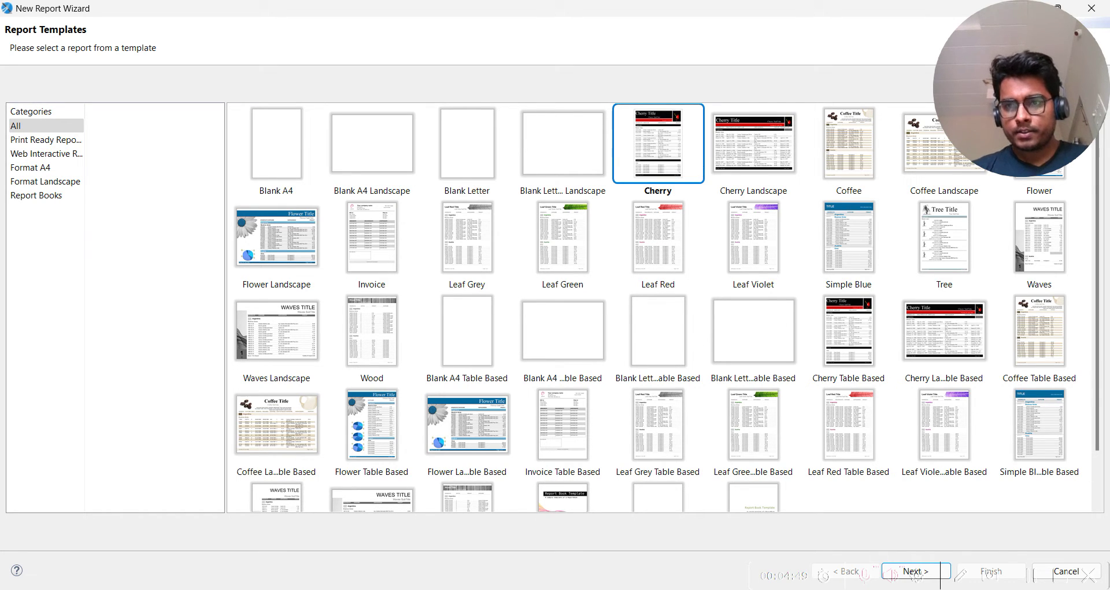
{"action": "left_click", "coordinate": [1058, 7]}
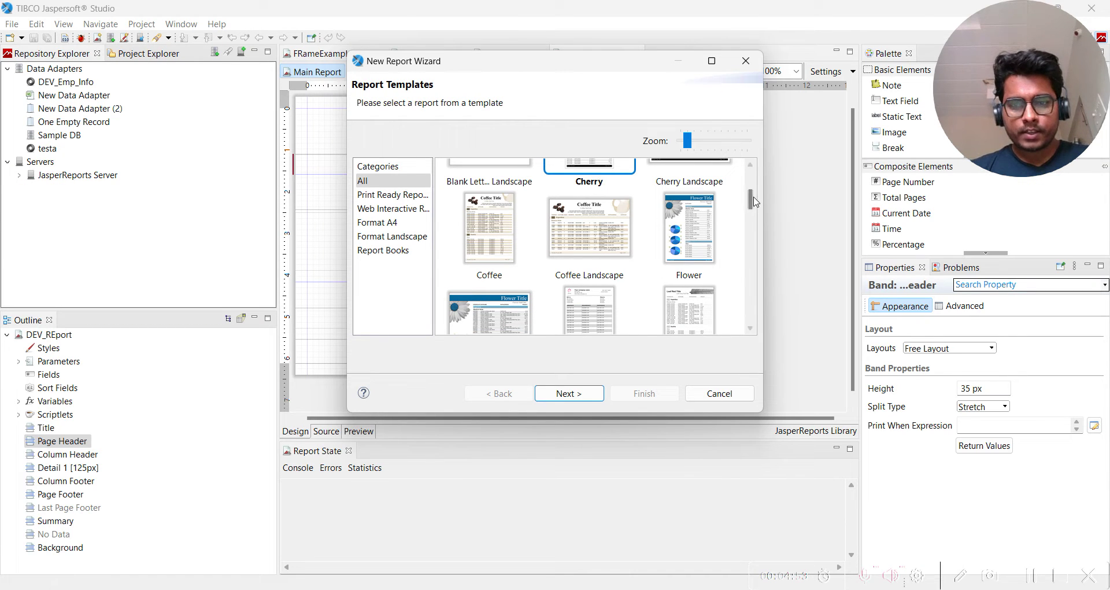
{"action": "left_click_drag", "start_coordinate": [753, 206], "coordinate": [753, 196]}
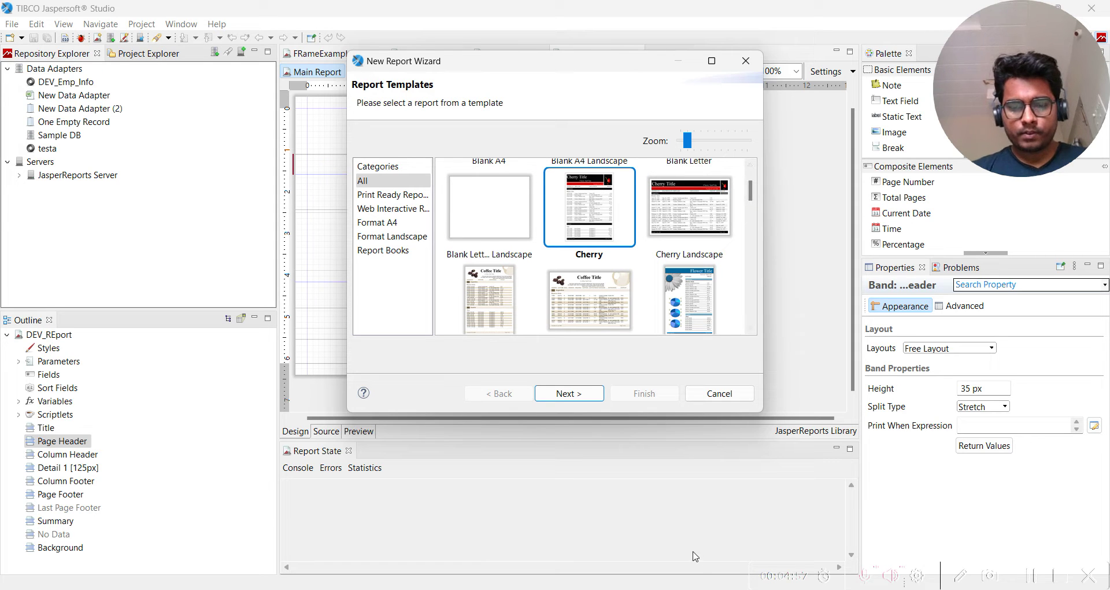
{"action": "mouse_move", "coordinate": [750, 587]}
{"action": "left_click", "coordinate": [749, 529]}
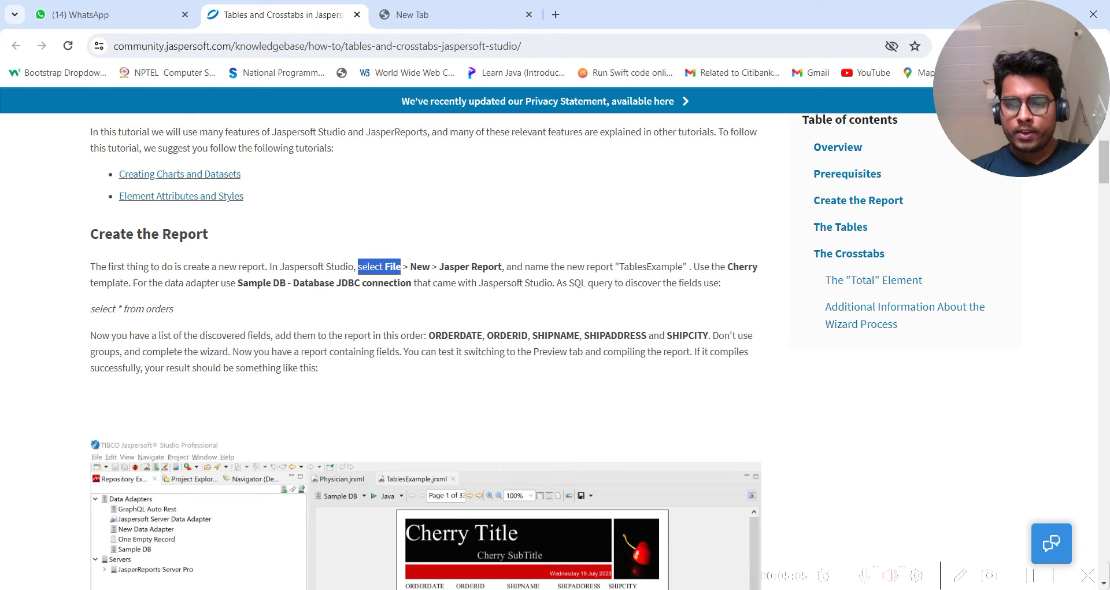
Step: Bring the New Report Wizard, with Cherry still selected, back to the front
{"action": "mouse_move", "coordinate": [754, 553]}
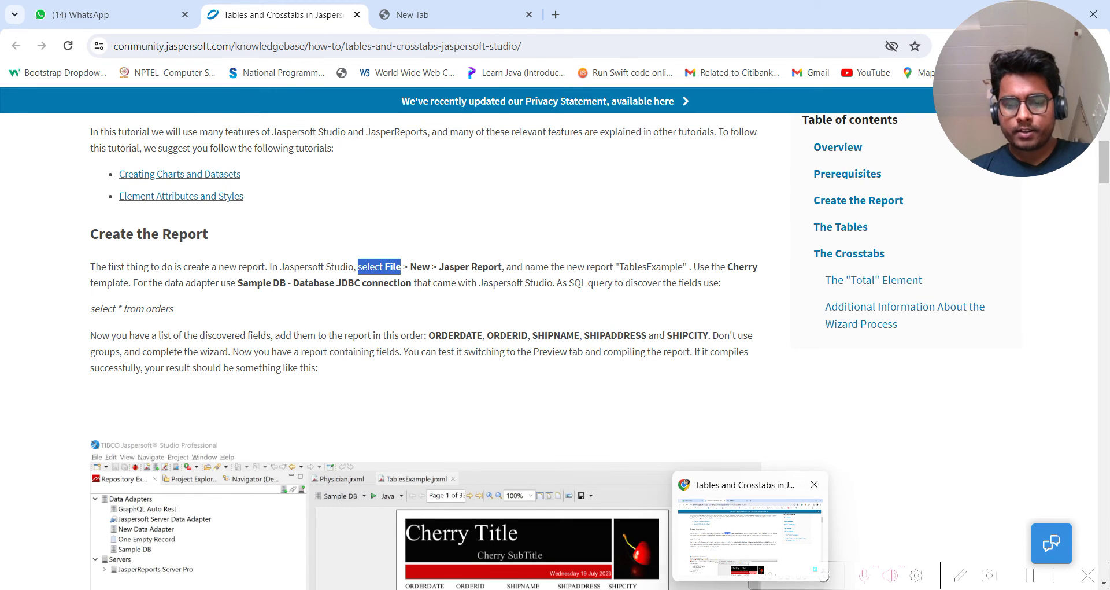
{"action": "left_click", "coordinate": [721, 582]}
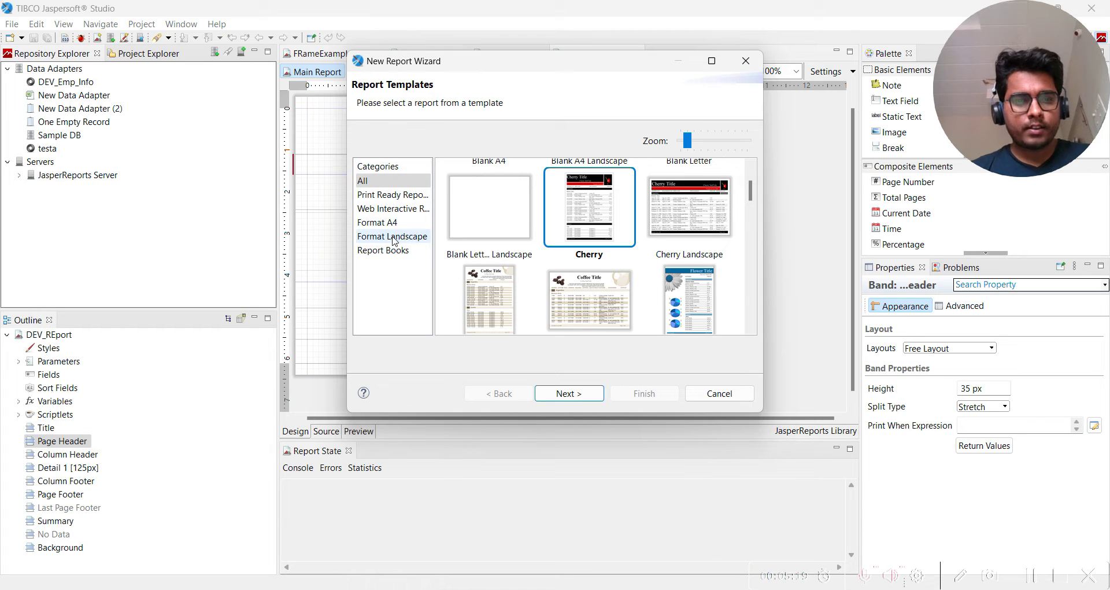
Step: Browse the A4, Landscape, book, web and print template categories, then pick Cherry under All
{"action": "left_click", "coordinate": [385, 225]}
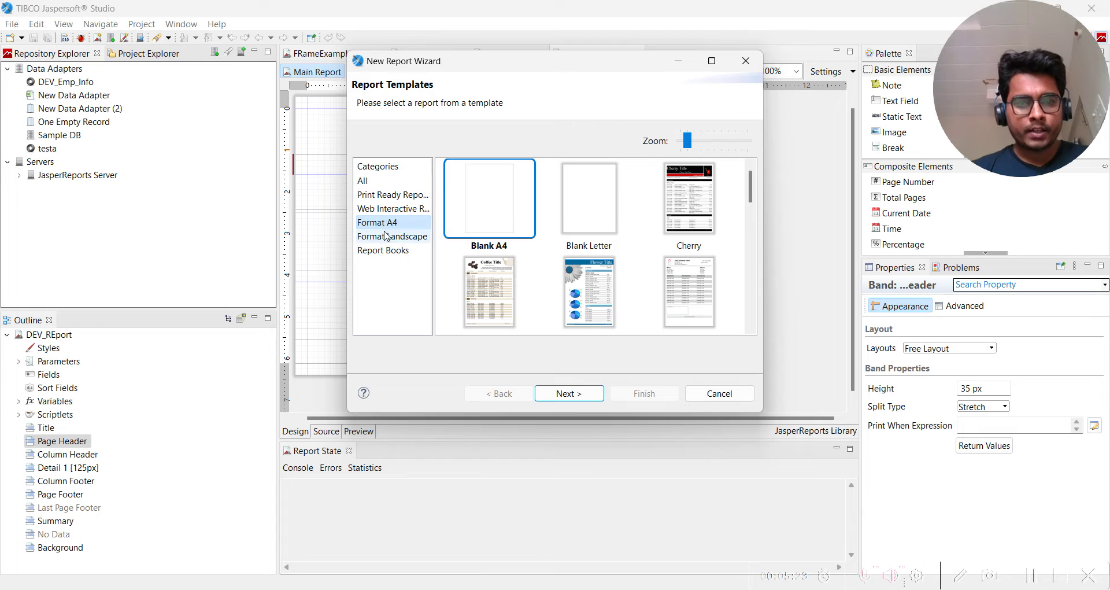
{"action": "left_click", "coordinate": [386, 236]}
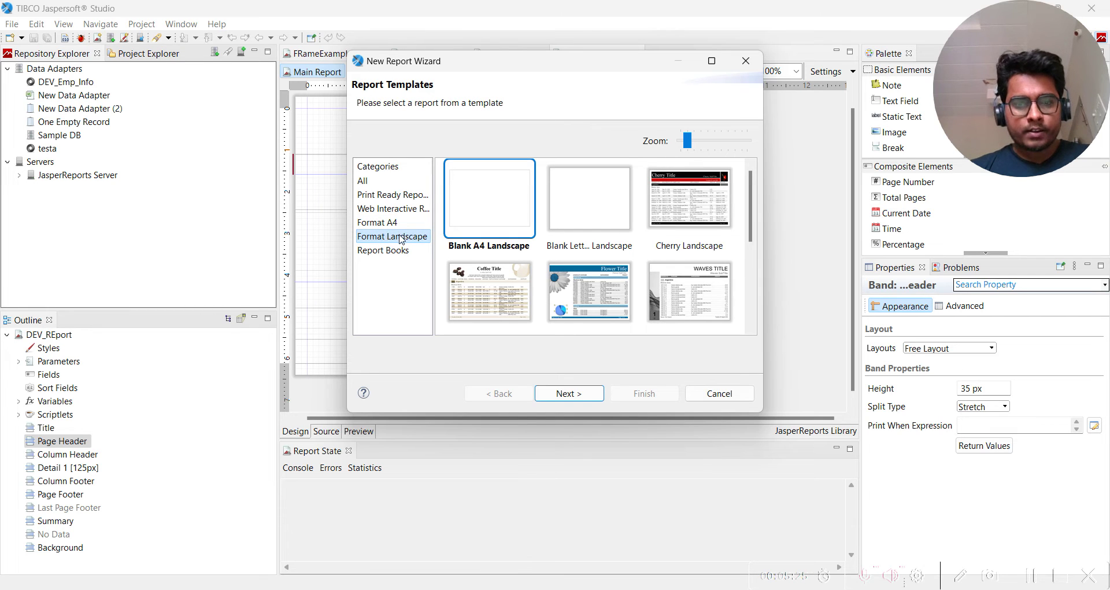
{"action": "left_click", "coordinate": [380, 253]}
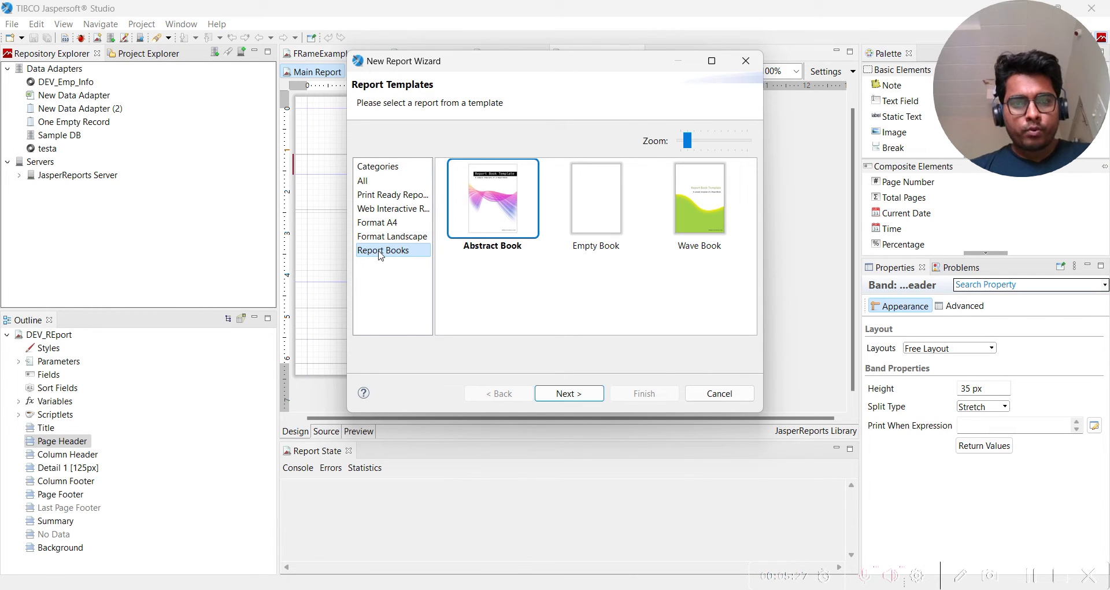
{"action": "left_click", "coordinate": [387, 212]}
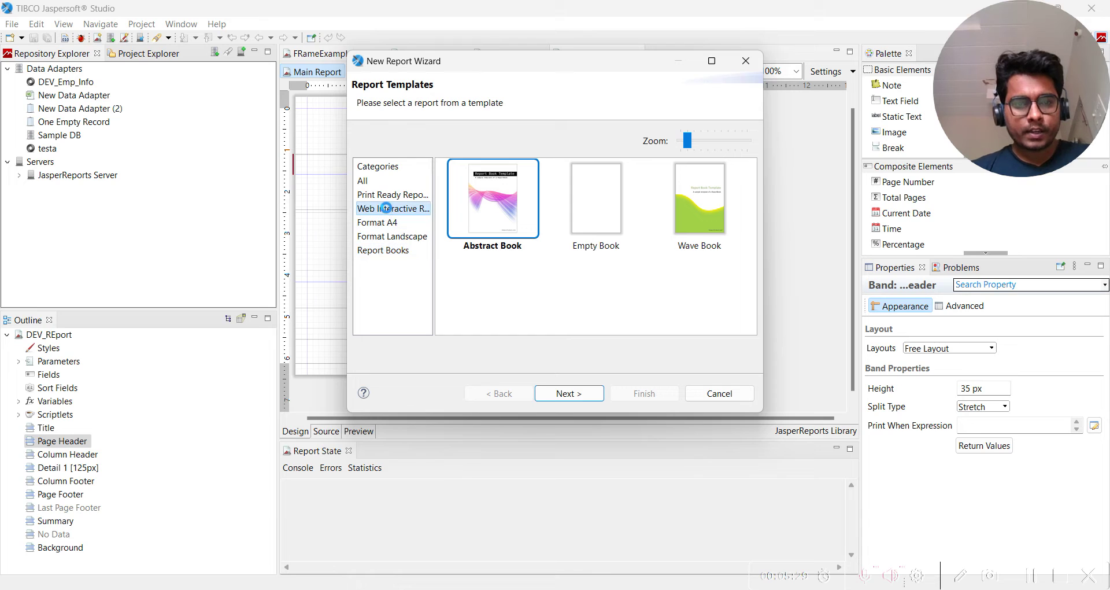
{"action": "left_click", "coordinate": [395, 198]}
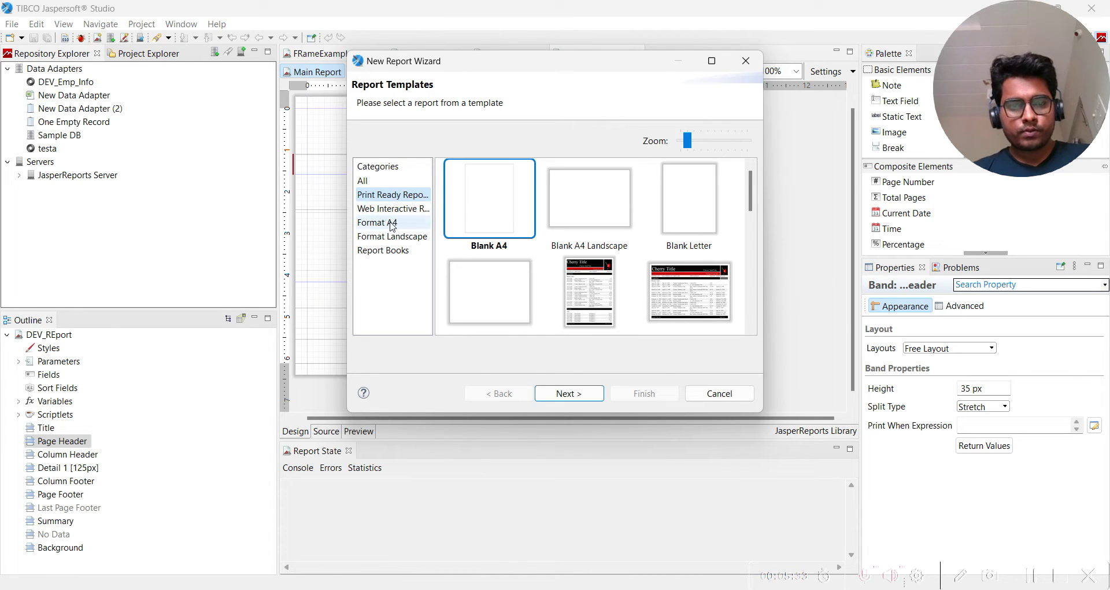
{"action": "left_click", "coordinate": [388, 228]}
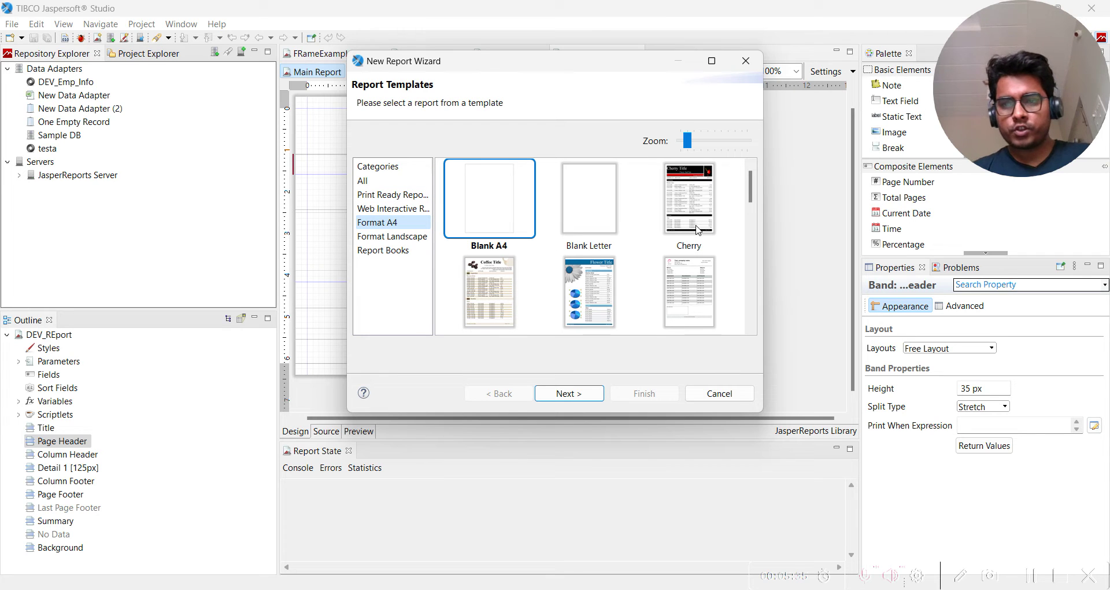
{"action": "left_click", "coordinate": [363, 181]}
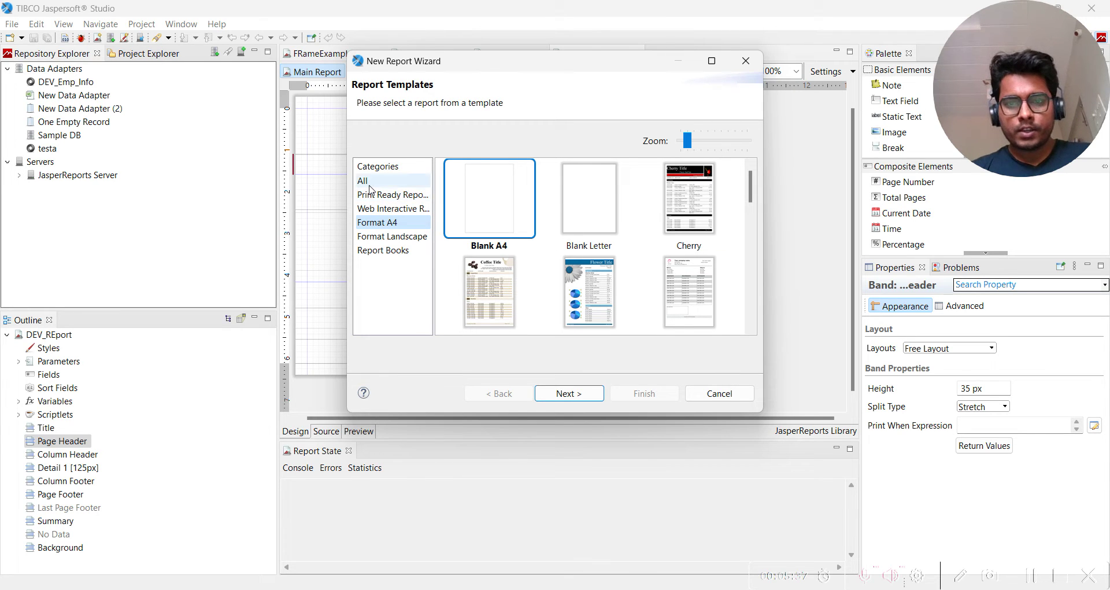
{"action": "left_click", "coordinate": [589, 208]}
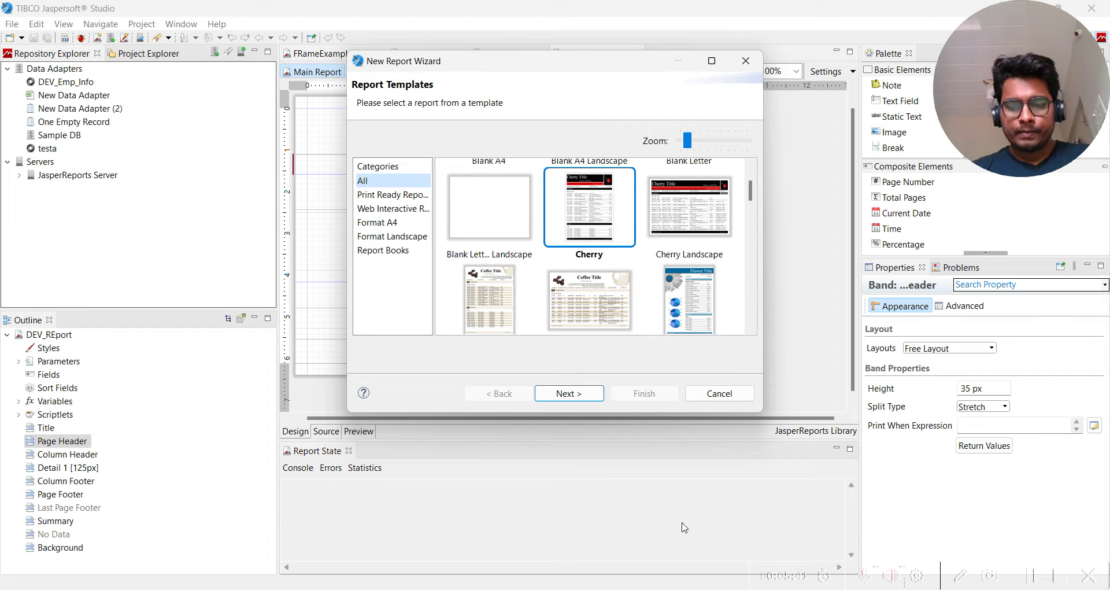
Step: Highlight 'select * from orders' in the Chrome tutorial, then return to the report wizard
{"action": "mouse_move", "coordinate": [751, 588]}
{"action": "left_click", "coordinate": [752, 536]}
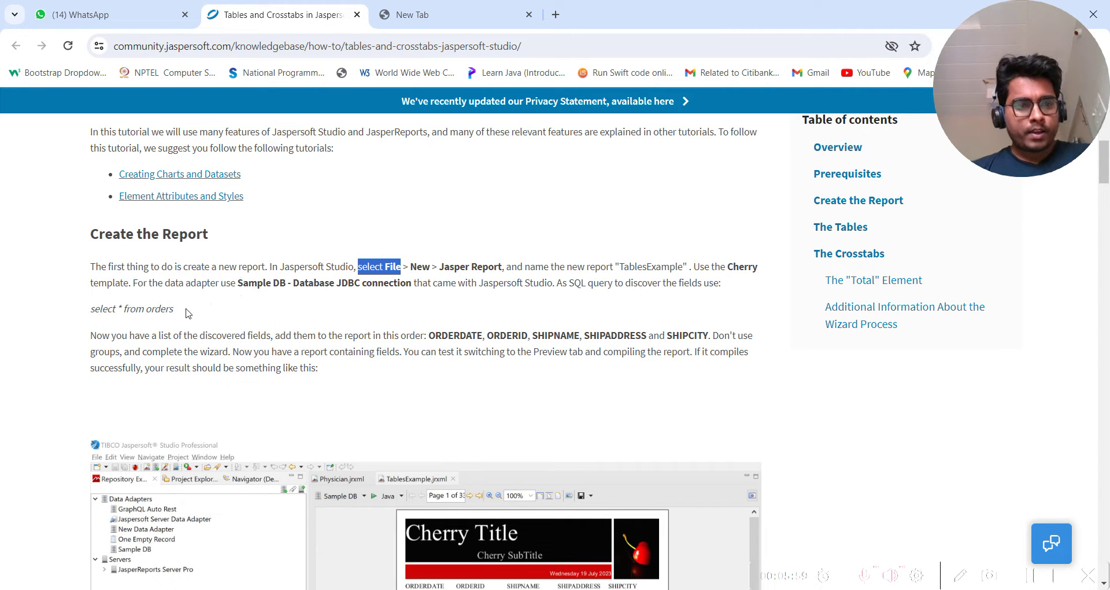
{"action": "left_click_drag", "start_coordinate": [93, 308], "coordinate": [179, 315]}
{"action": "left_click", "coordinate": [85, 313]}
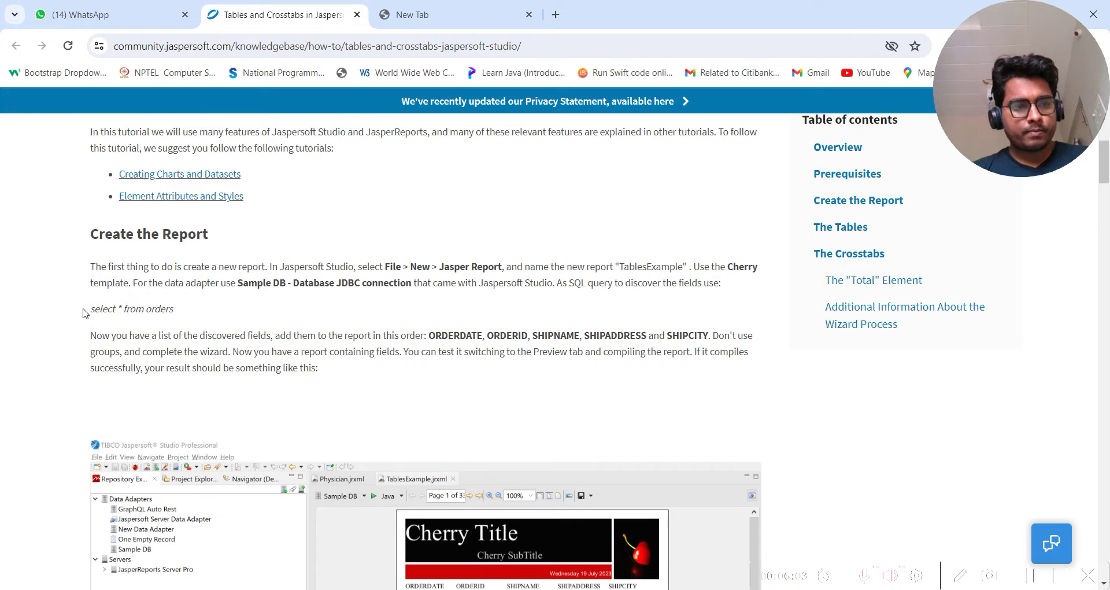
{"action": "left_click_drag", "start_coordinate": [90, 132], "coordinate": [92, 310]}
{"action": "left_click", "coordinate": [174, 309]}
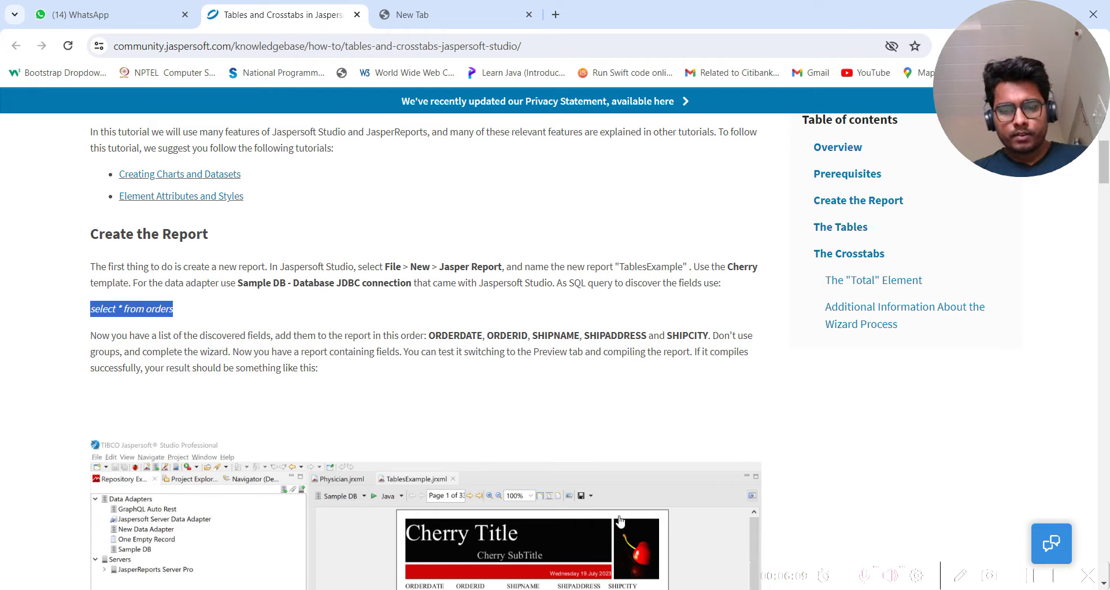
{"action": "mouse_move", "coordinate": [718, 589]}
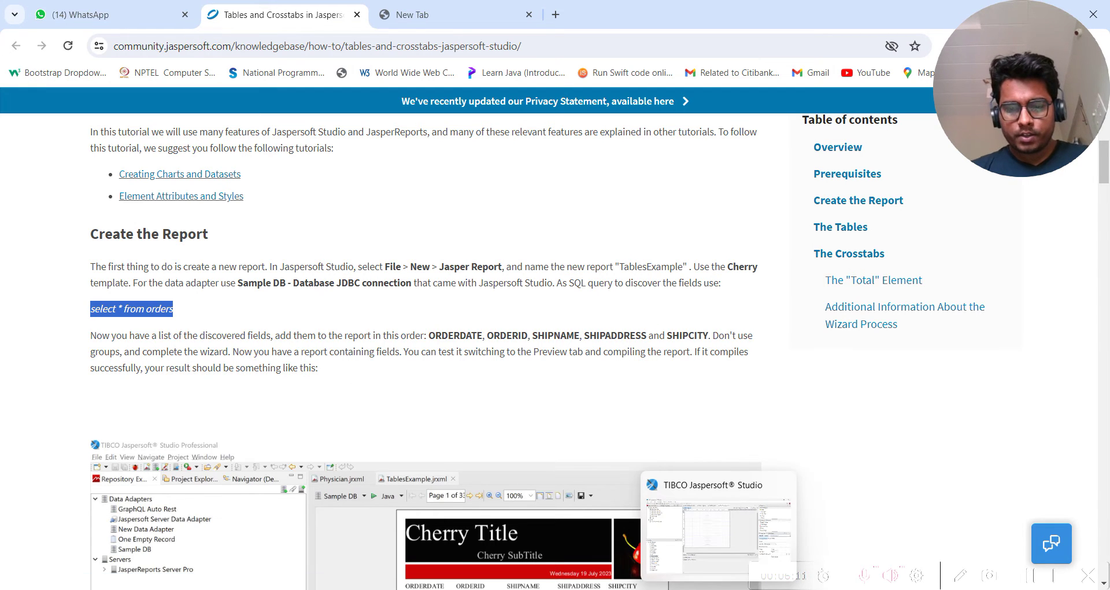
{"action": "left_click", "coordinate": [717, 537]}
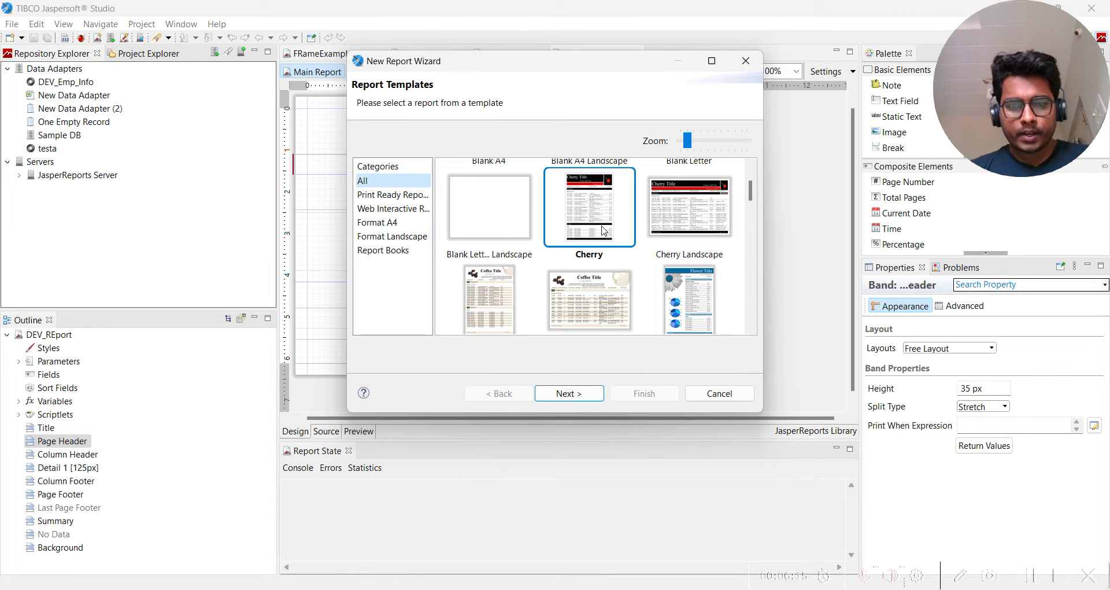
Step: Name the report file CherryExample.jrxml in JasperReportsSamples and advance to the Data Source page
{"action": "left_click", "coordinate": [567, 395]}
{"action": "left_click", "coordinate": [567, 394]}
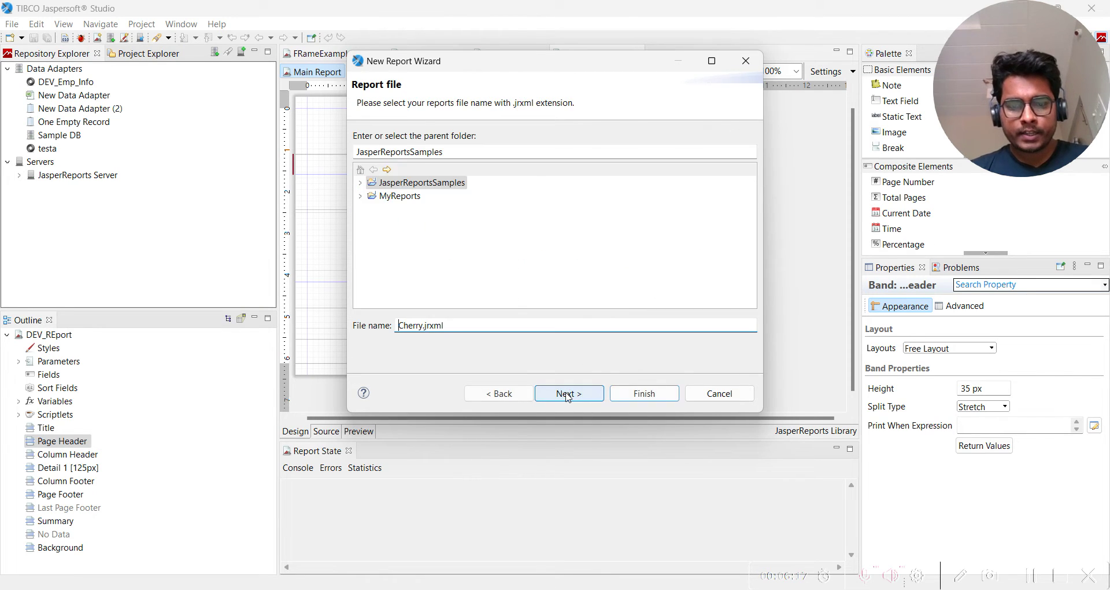
{"action": "left_click", "coordinate": [426, 324]}
{"action": "type", "text": "E"}
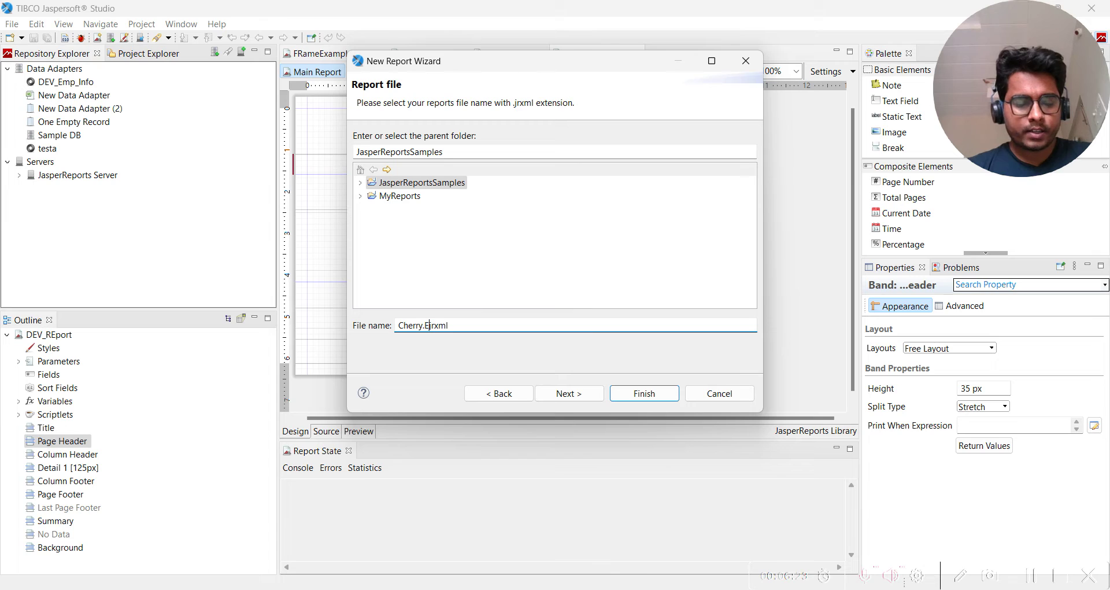
{"action": "type", "text": "xampl"}
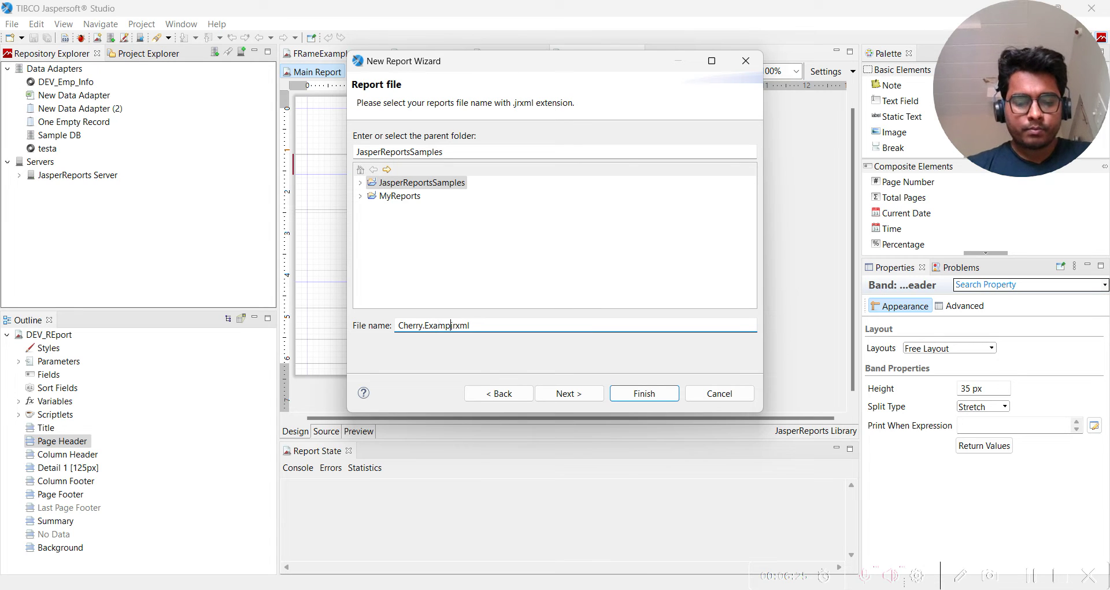
{"action": "type", "text": "e"}
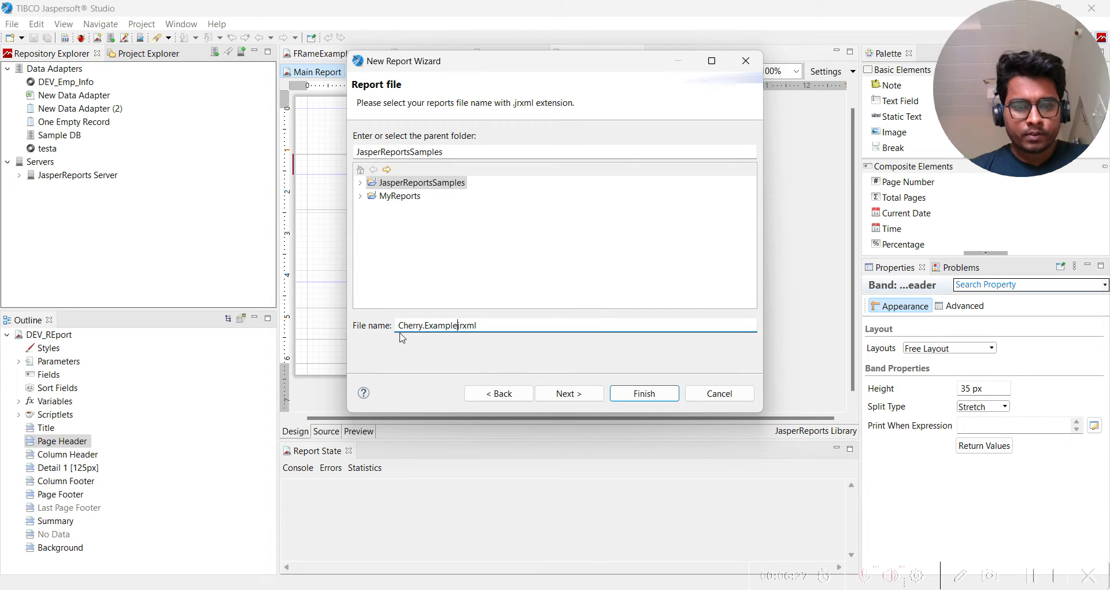
{"action": "key", "text": "BackSpace"}
{"action": "key", "text": "BackSpace"}
{"action": "key", "text": "BackSpace"}
{"action": "key", "text": "BackSpace"}
{"action": "key", "text": "BackSpace"}
{"action": "key", "text": "BackSpace"}
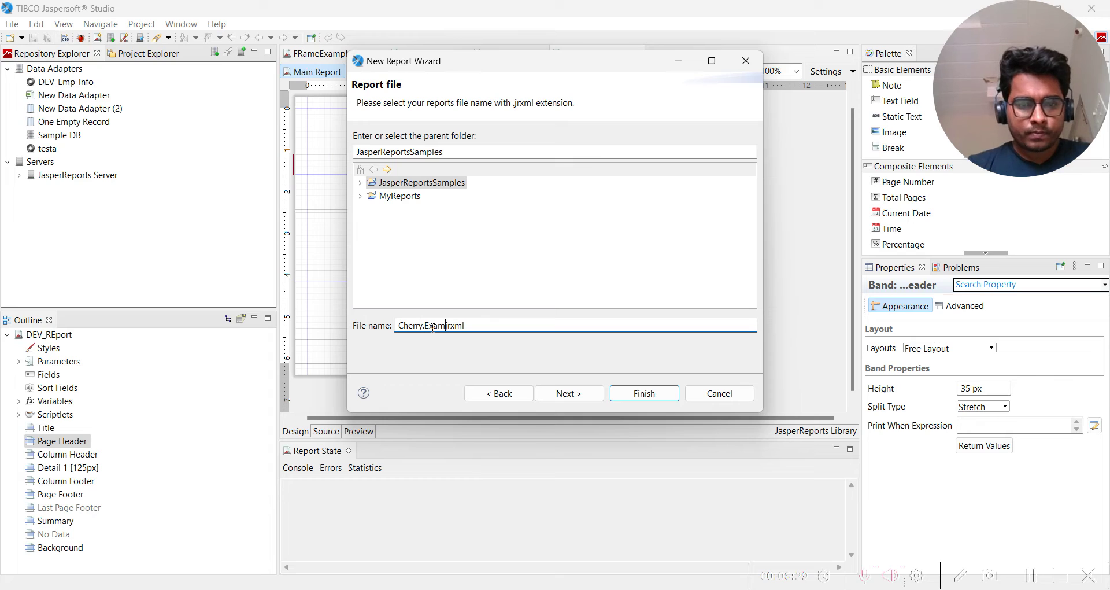
{"action": "key", "text": "BackSpace"}
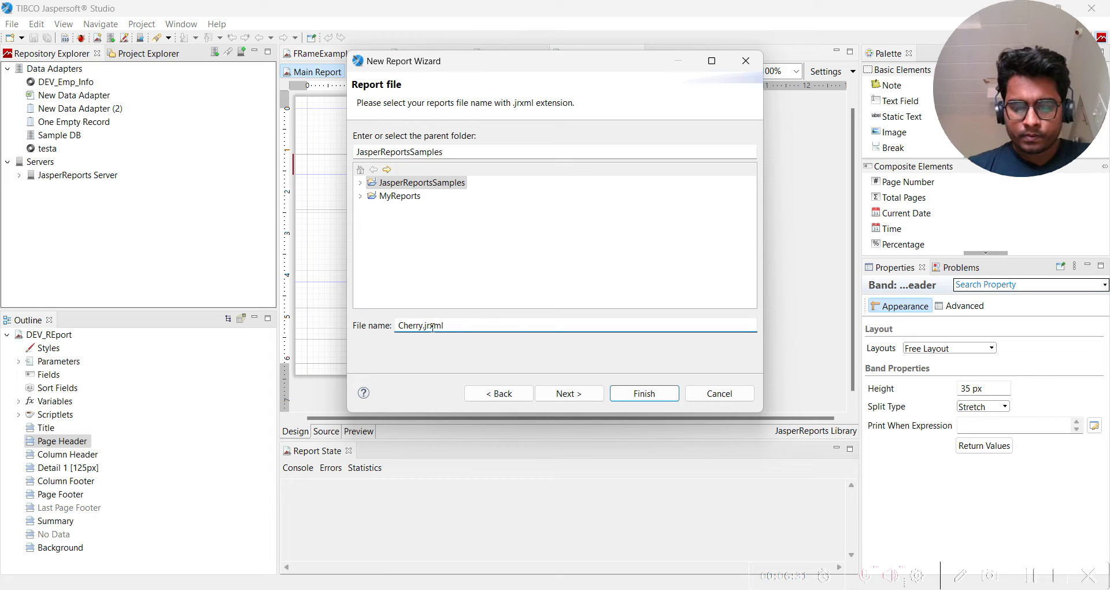
{"action": "type", "text": "E"}
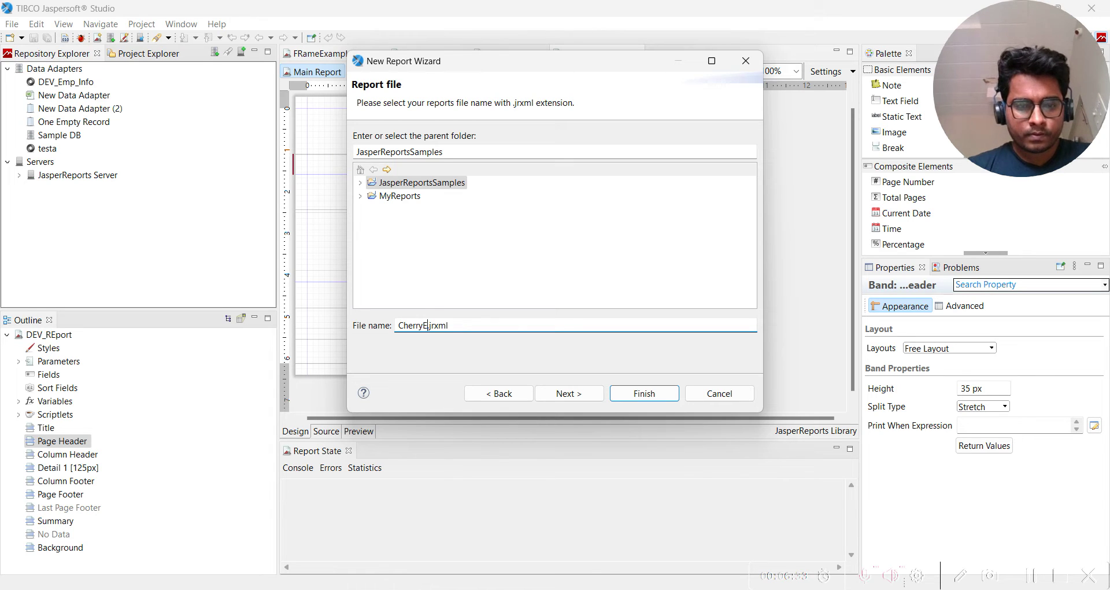
{"action": "type", "text": "xample"}
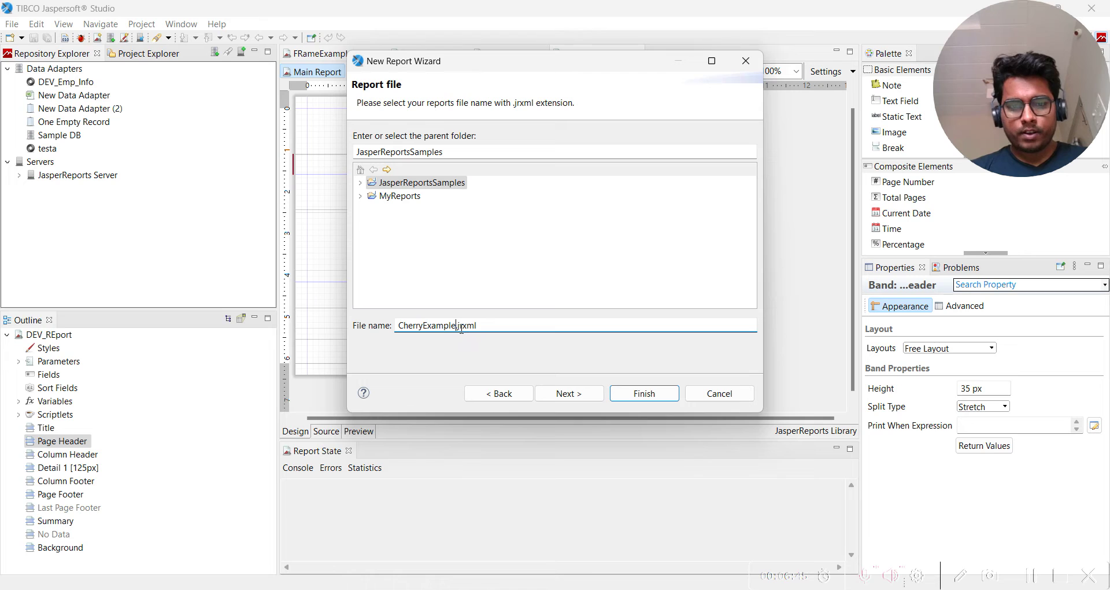
{"action": "left_click_drag", "start_coordinate": [461, 327], "coordinate": [395, 329]}
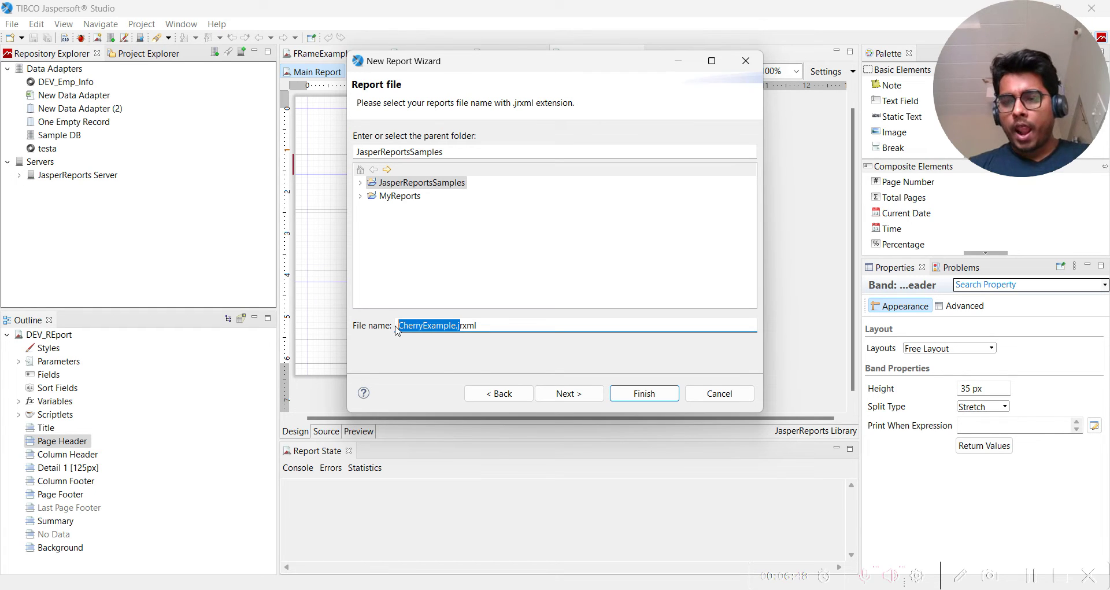
{"action": "left_click", "coordinate": [580, 399]}
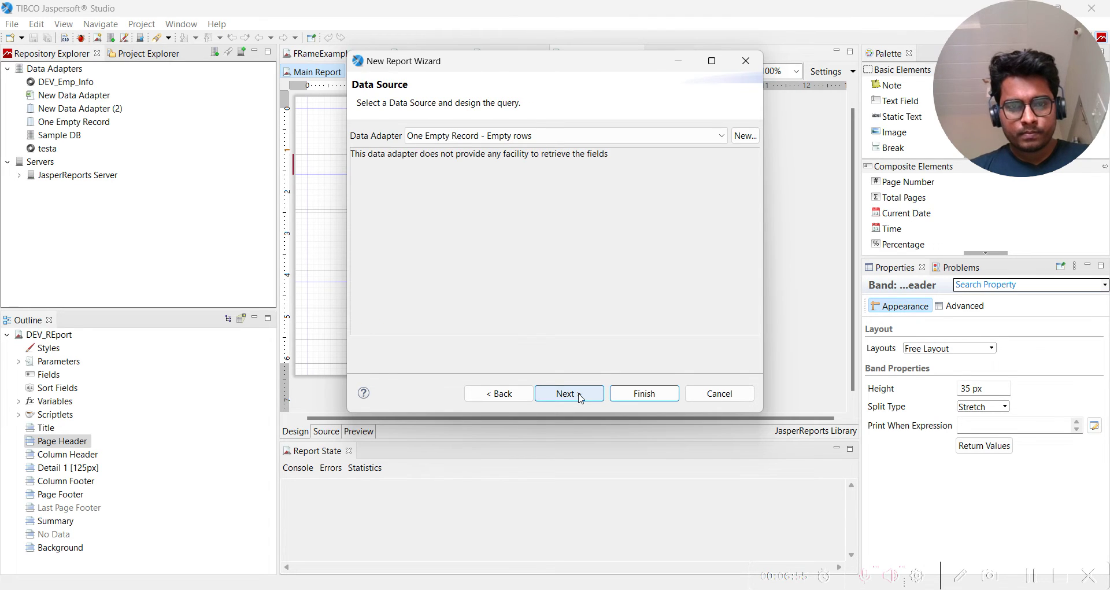
Step: Select Sample DB - Database JDBC Connection as the data adapter, checking the tutorial in Chrome
{"action": "left_click", "coordinate": [472, 134]}
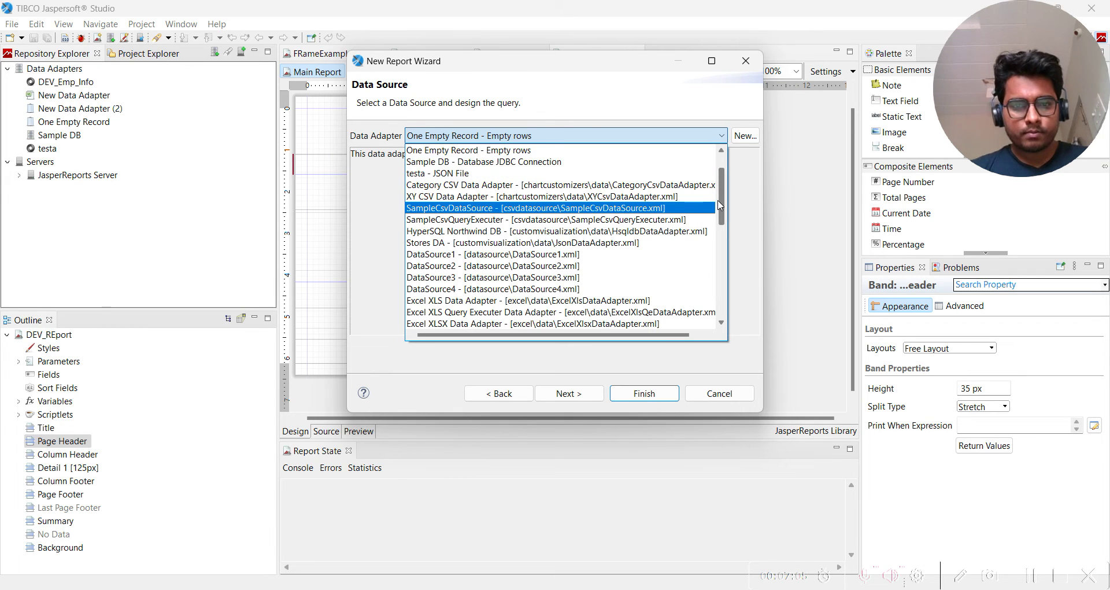
{"action": "left_click_drag", "start_coordinate": [719, 205], "coordinate": [724, 306]}
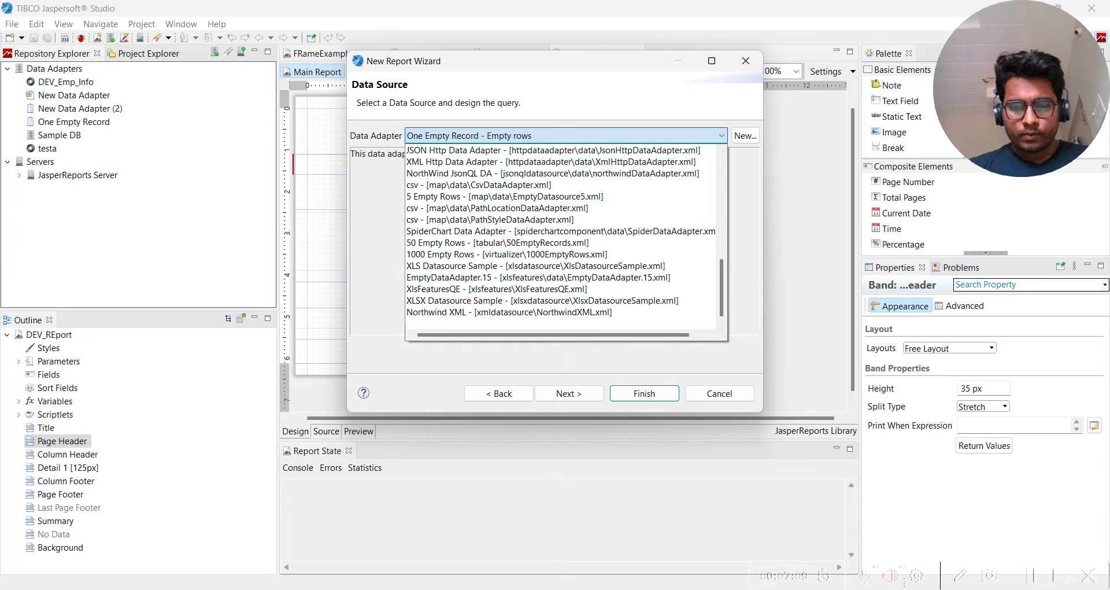
{"action": "key", "text": "alt+Tab"}
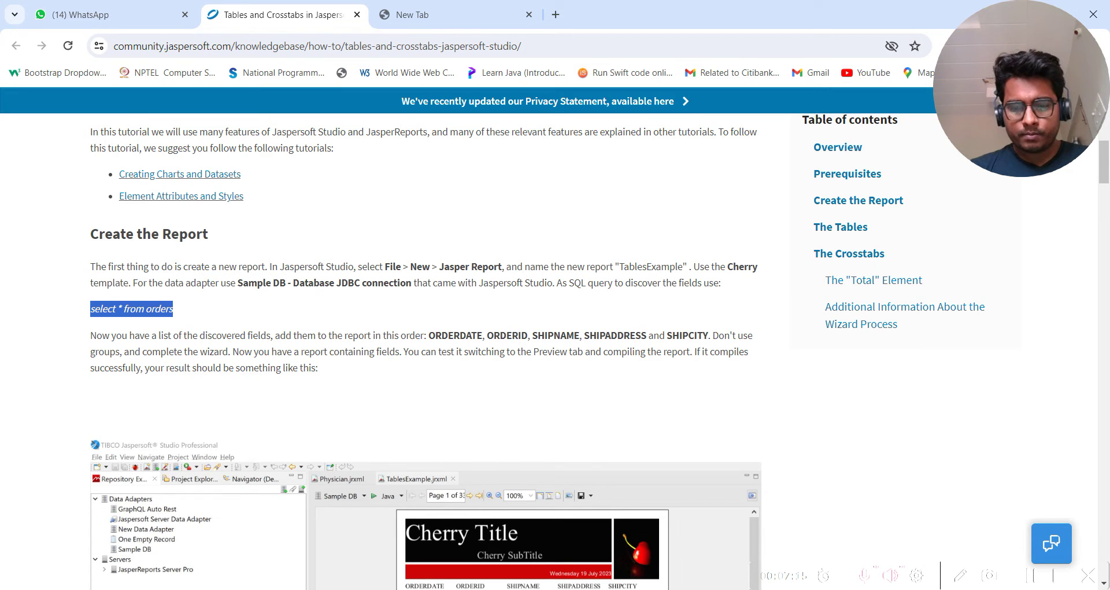
{"action": "key", "text": "alt+Tab"}
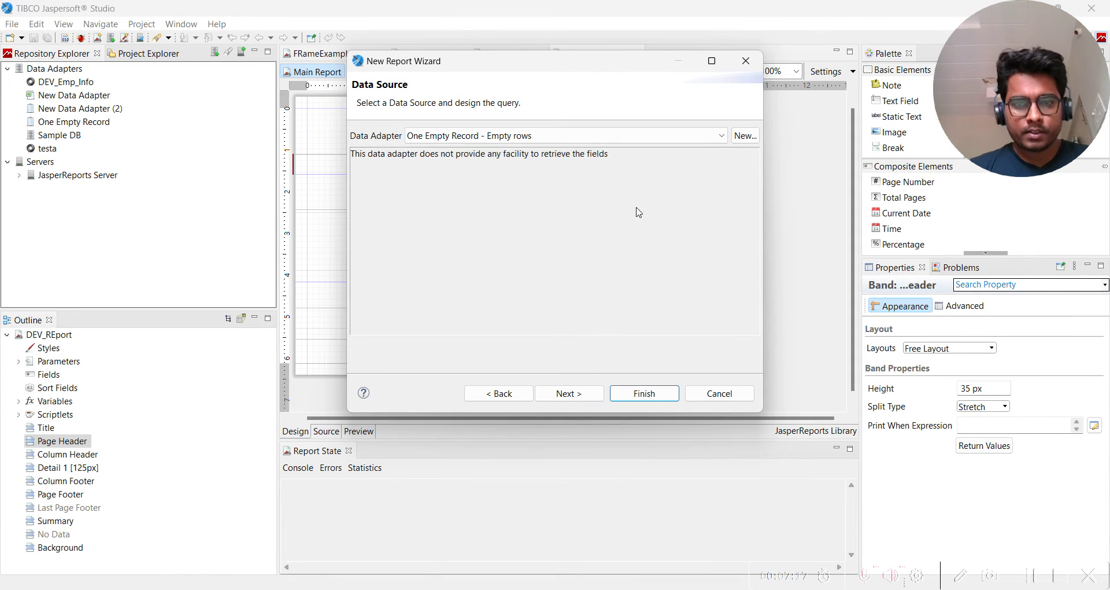
{"action": "left_click", "coordinate": [549, 132]}
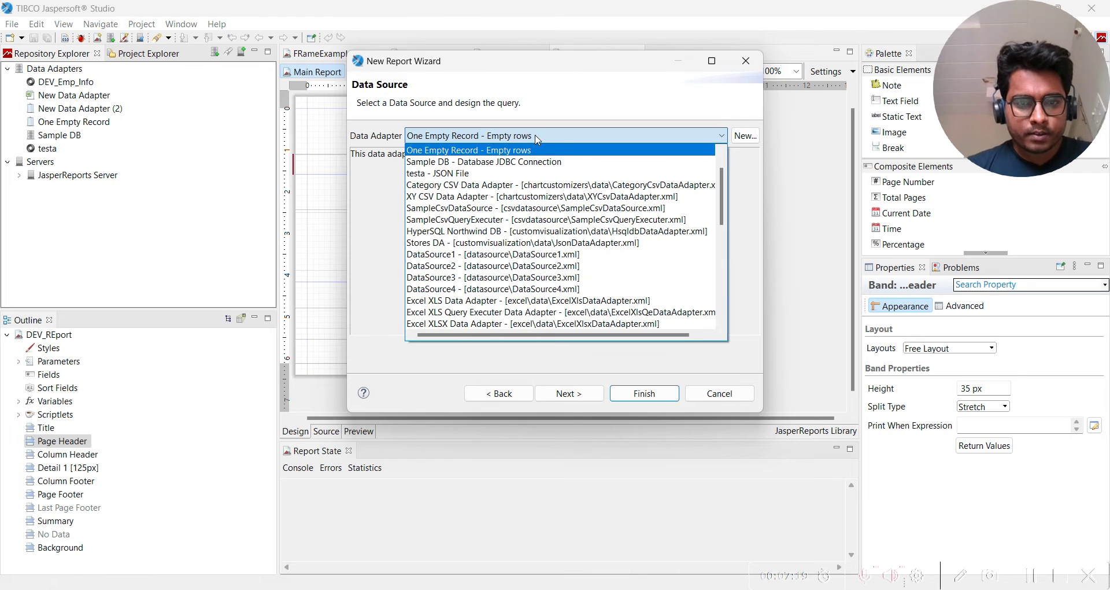
{"action": "left_click", "coordinate": [507, 163]}
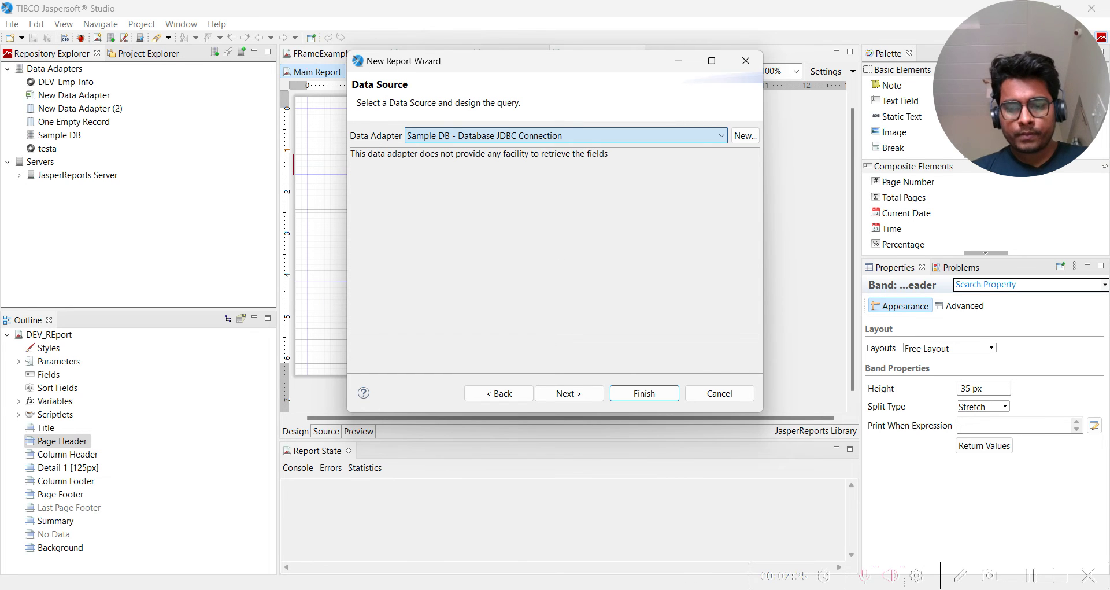
{"action": "key", "text": "alt+Tab"}
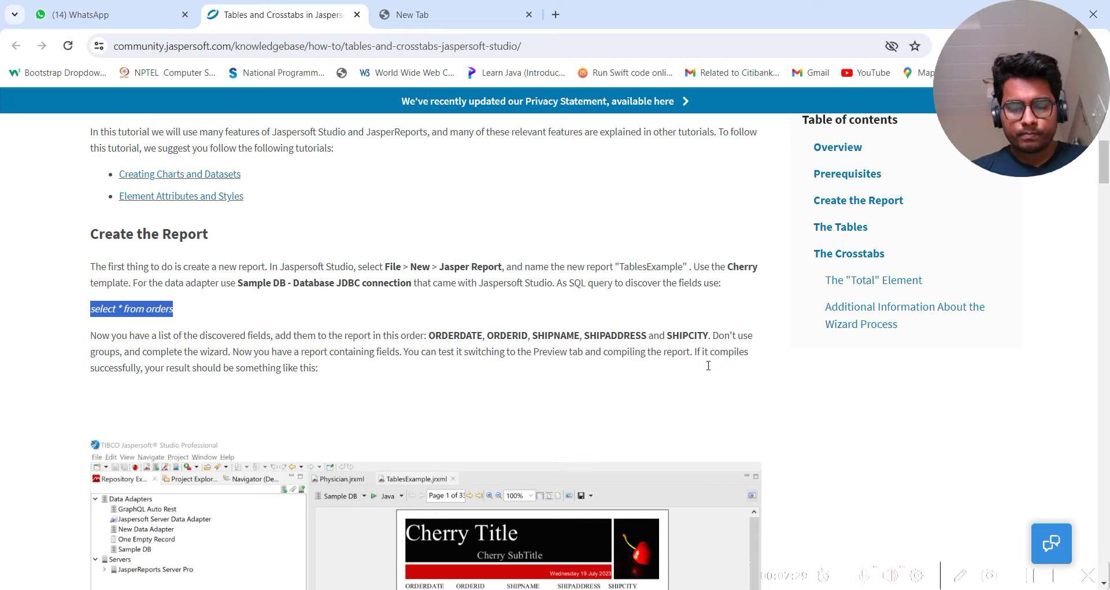
Step: Back in the new report wizard, keep Sample DB as the data adapter
{"action": "key", "text": "alt+Tab"}
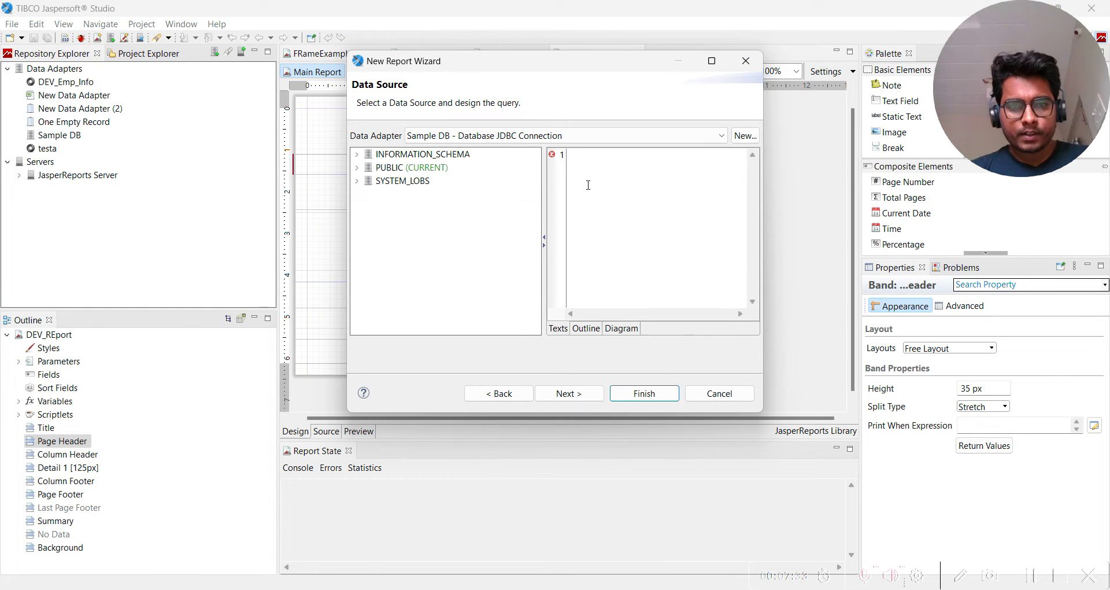
{"action": "left_click", "coordinate": [716, 59]}
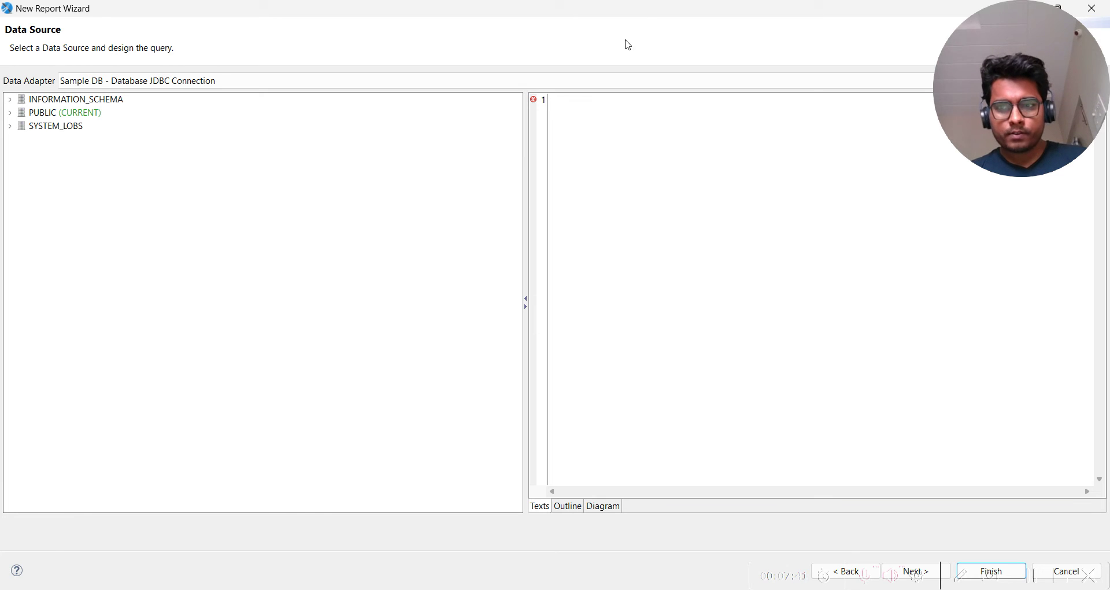
{"action": "double_click", "coordinate": [640, 13]}
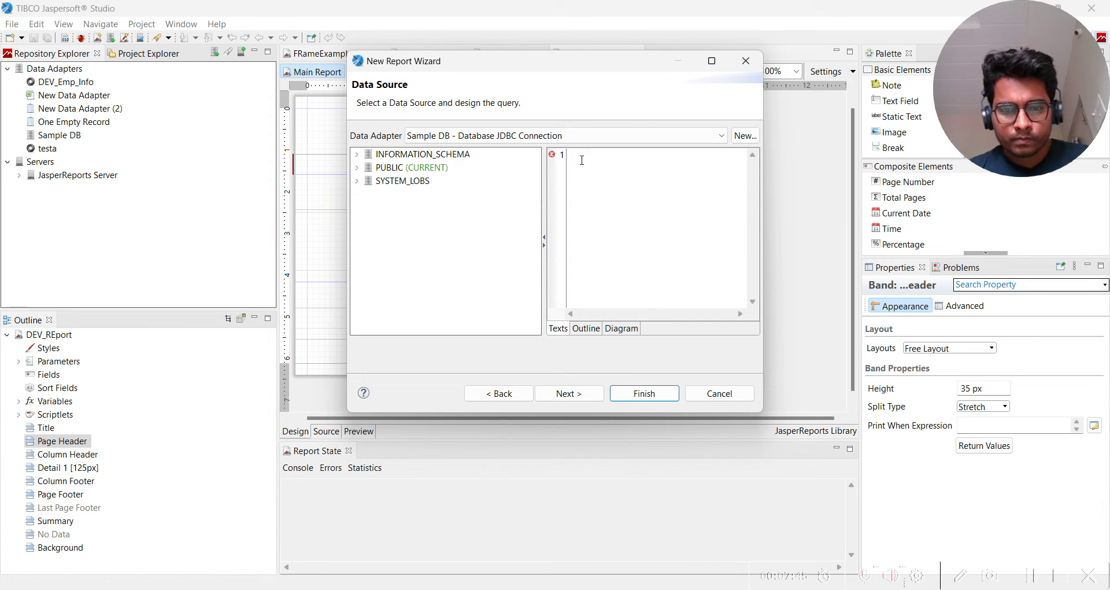
{"action": "left_click", "coordinate": [548, 136]}
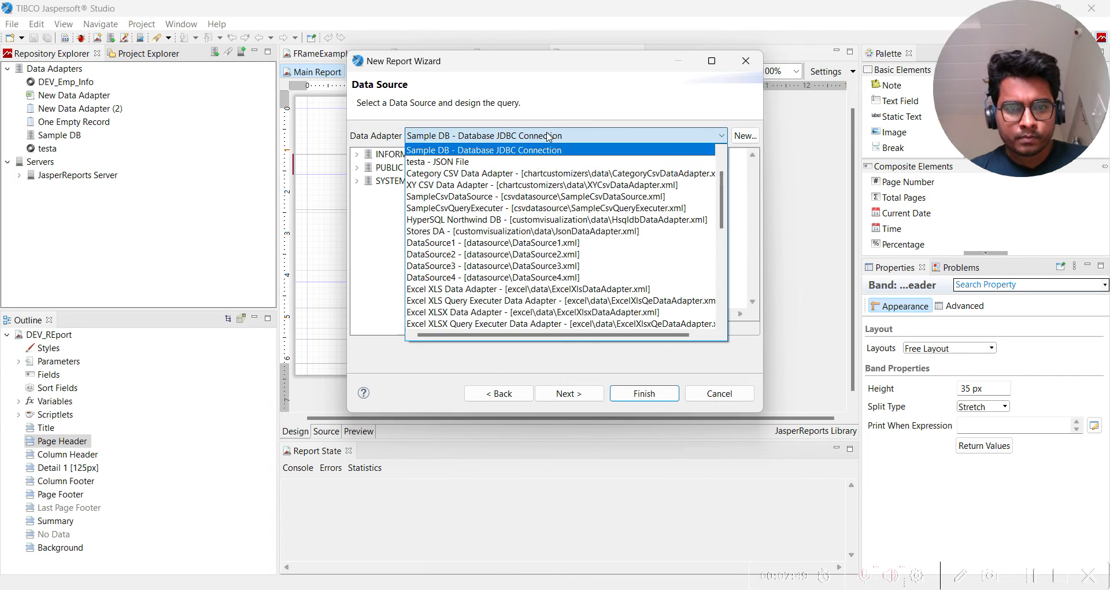
{"action": "left_click", "coordinate": [530, 151]}
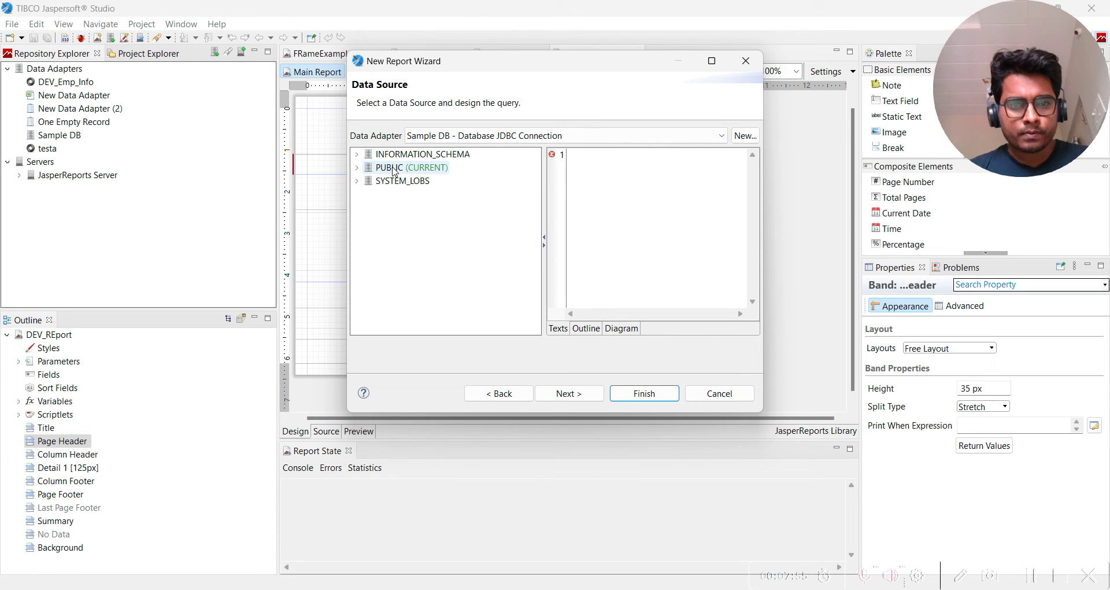
Step: Expand PUBLIC > Table and enter the query 'select * from orders'
{"action": "left_click", "coordinate": [393, 169]}
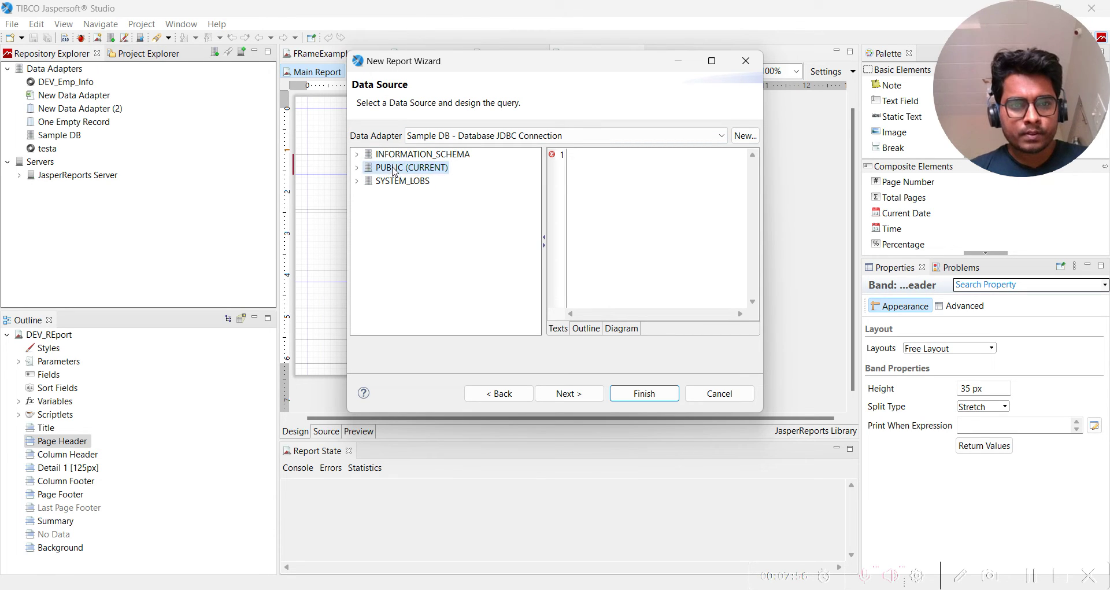
{"action": "left_click", "coordinate": [357, 167]}
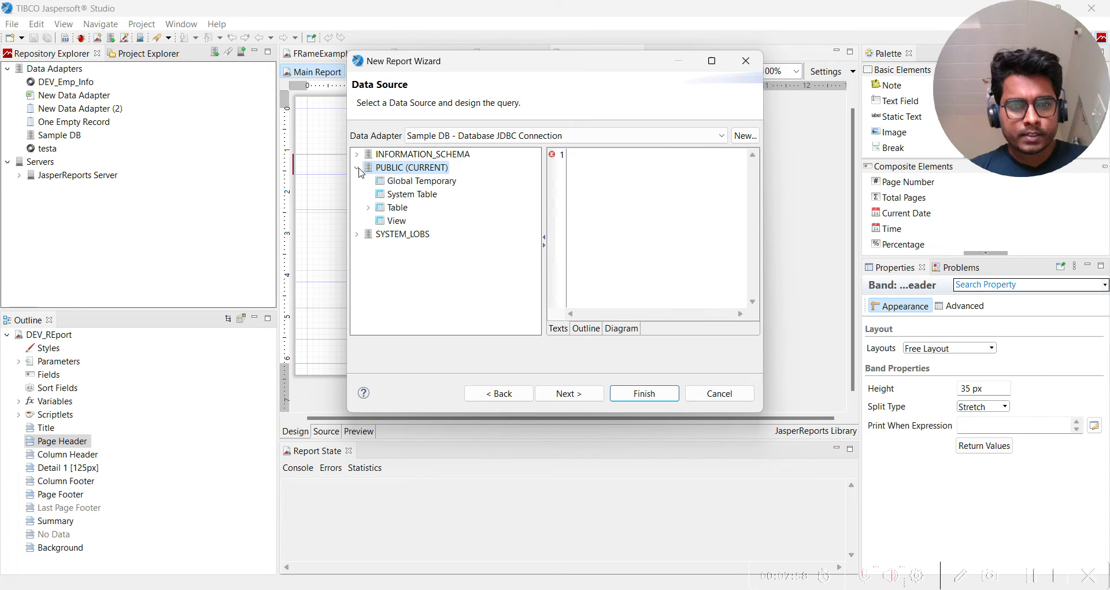
{"action": "left_click", "coordinate": [368, 208]}
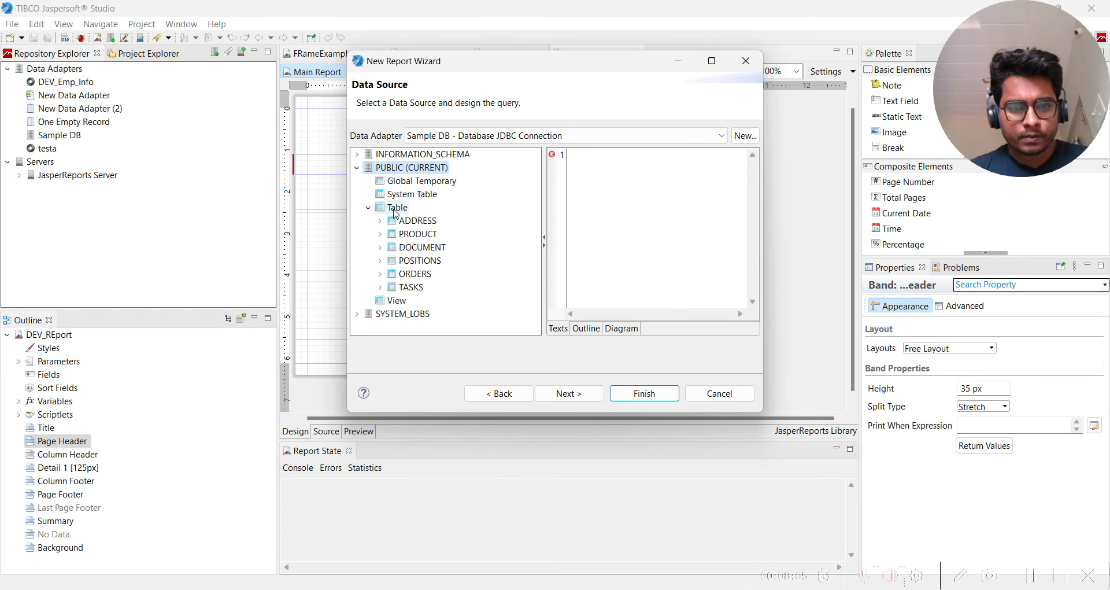
{"action": "left_click", "coordinate": [397, 212]}
{"action": "left_click", "coordinate": [604, 188]}
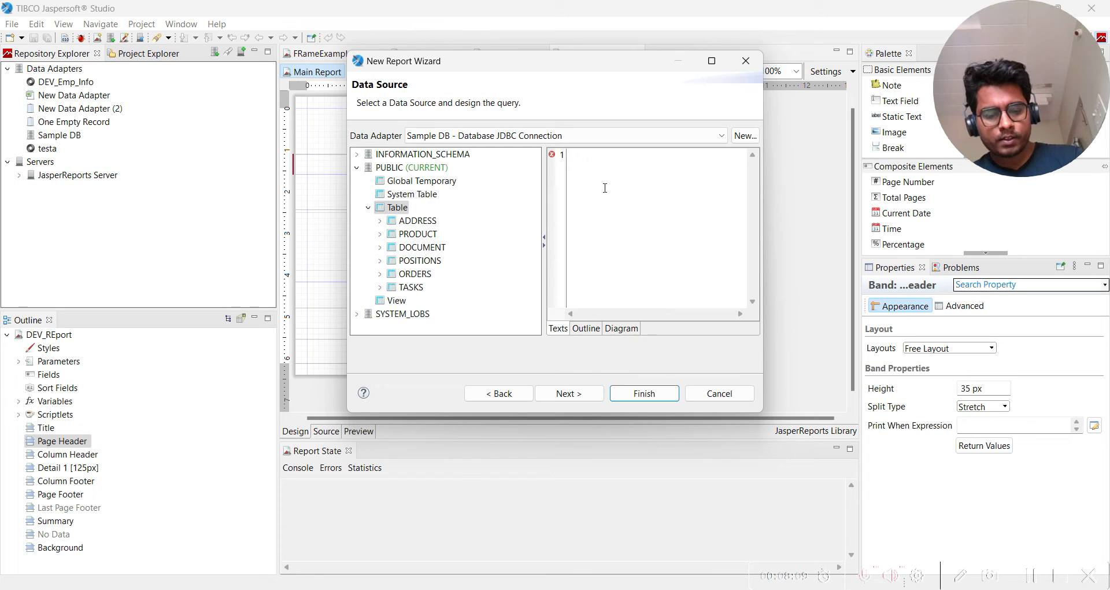
{"action": "type", "text": "select * from orders"}
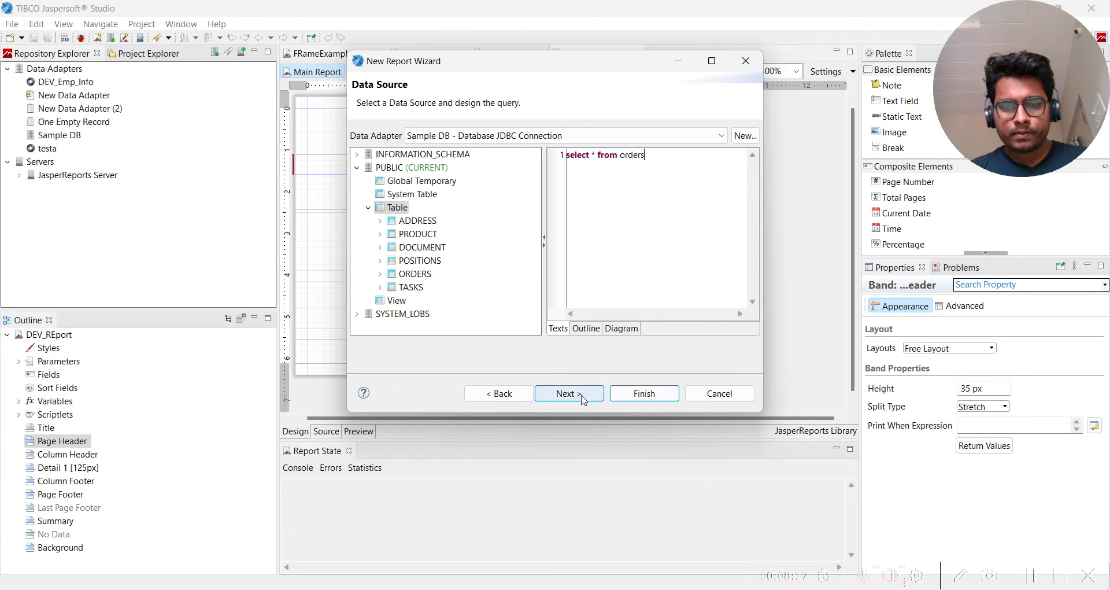
Step: Review the tutorial's Create the Report instructions in Chrome, then return to the wizard
{"action": "mouse_move", "coordinate": [672, 572]}
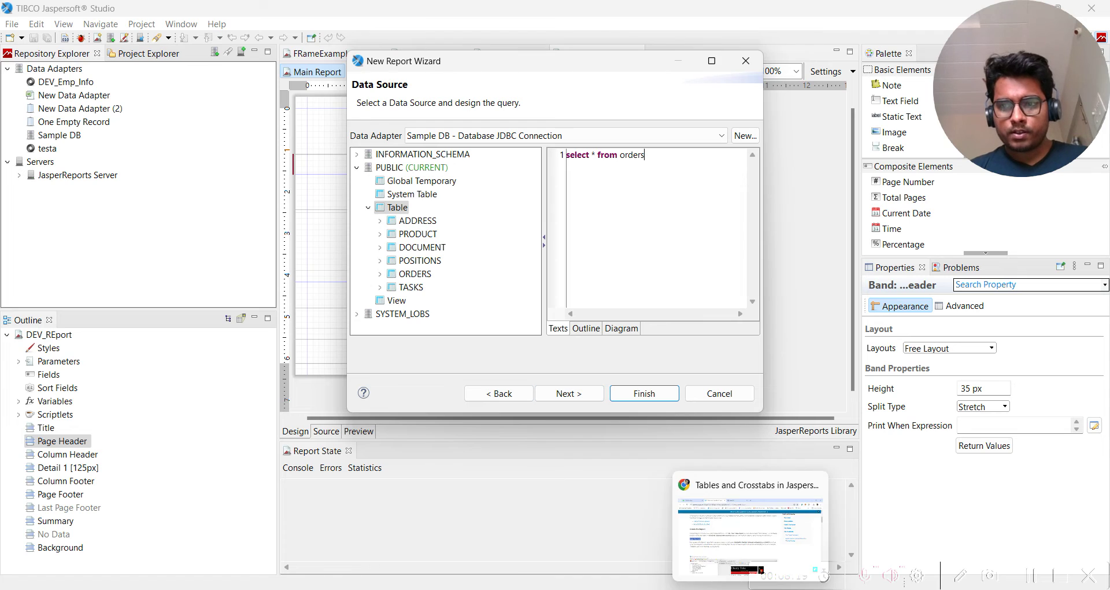
{"action": "left_click", "coordinate": [751, 537]}
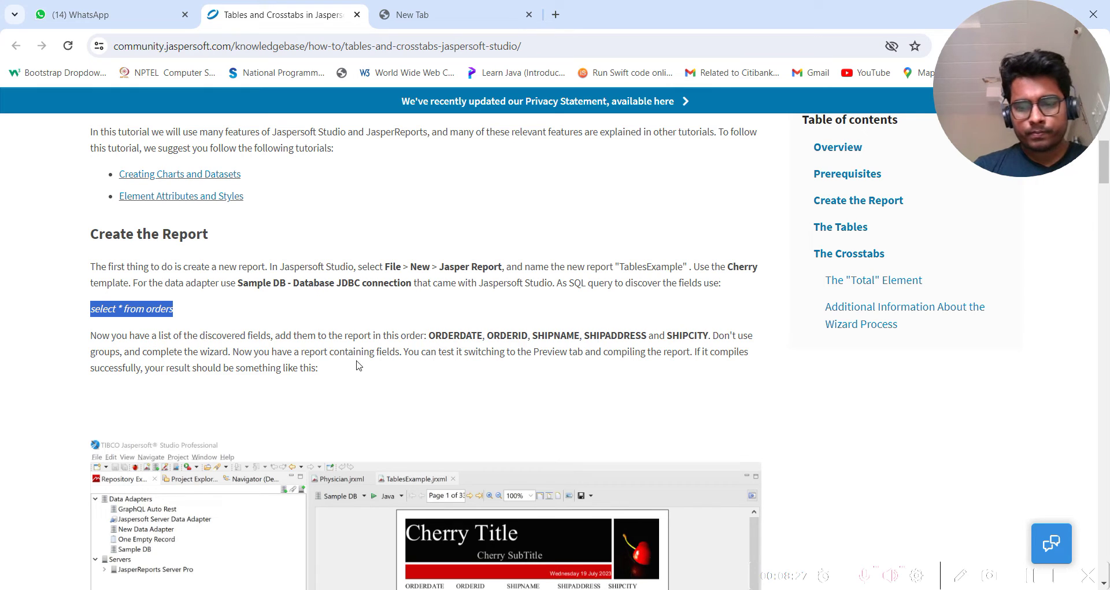
{"action": "left_click", "coordinate": [962, 584]}
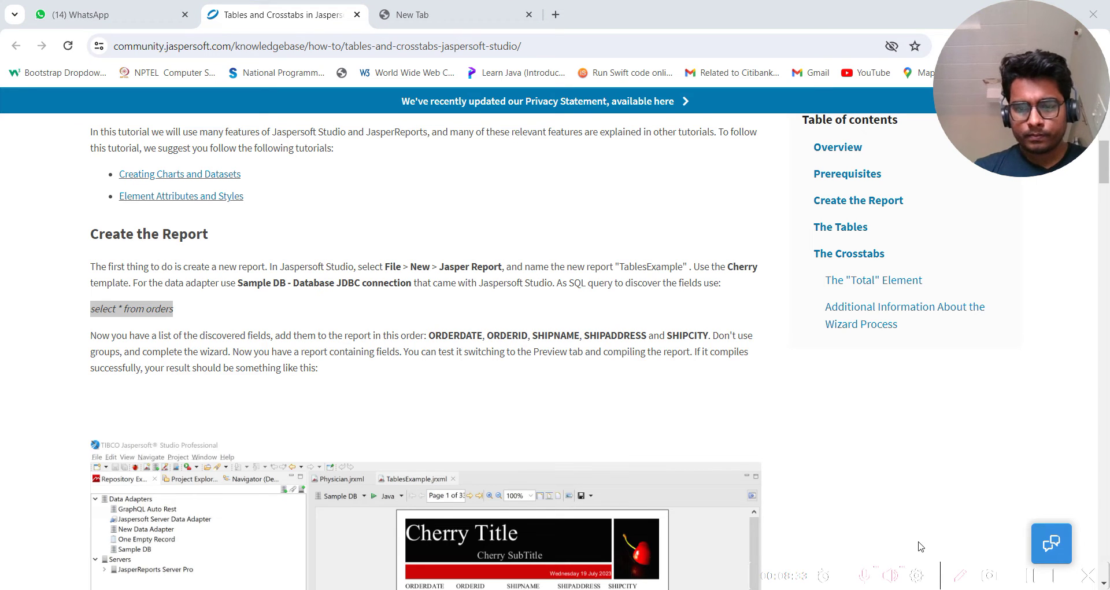
{"action": "left_click_drag", "start_coordinate": [160, 343], "coordinate": [698, 350]}
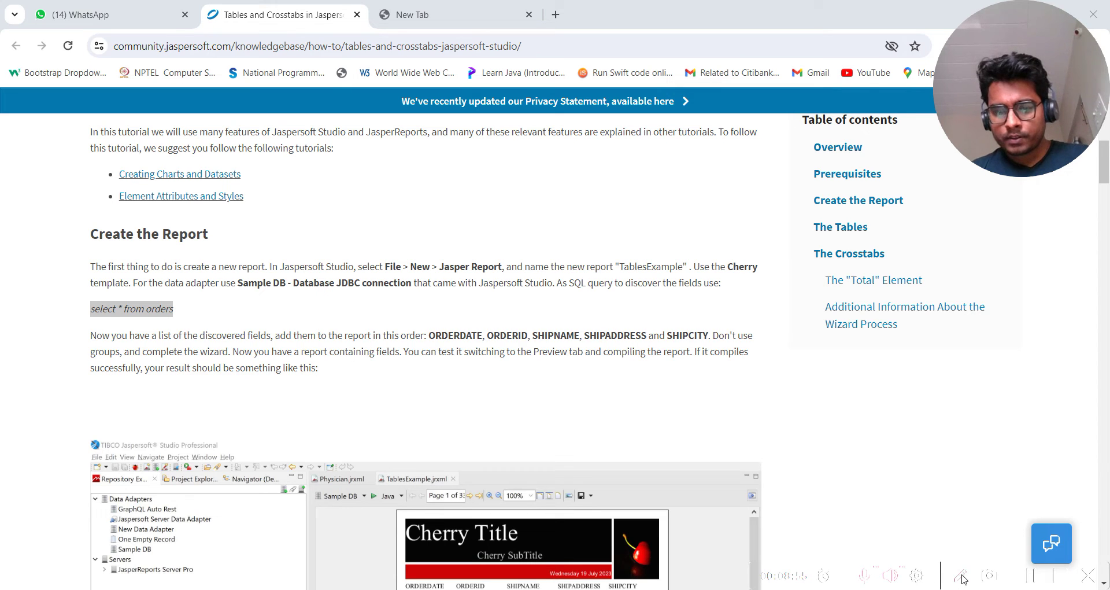
{"action": "key", "text": "alt+Tab"}
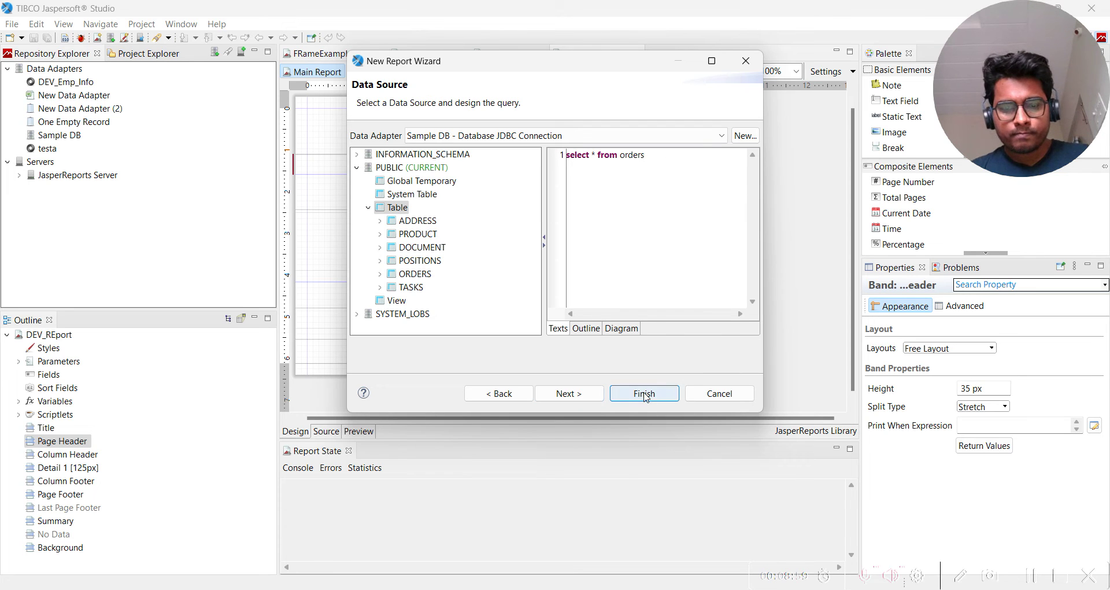
Step: Advance the wizard to the Fields page, checking the tutorial along the way
{"action": "left_click", "coordinate": [575, 394]}
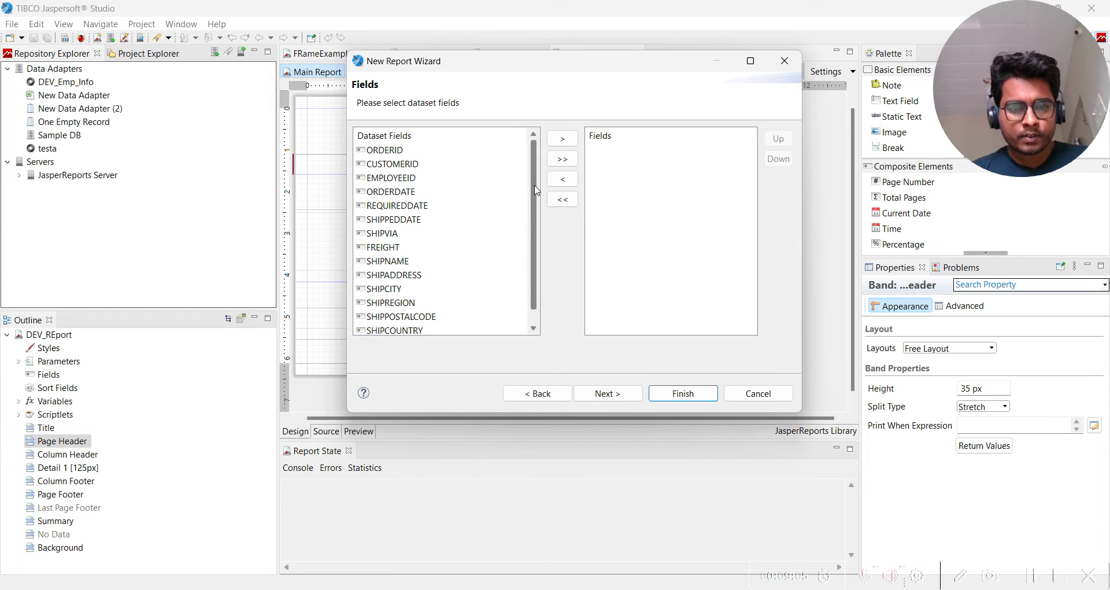
{"action": "mouse_move", "coordinate": [536, 191]}
{"action": "left_mouse_down"}
{"action": "mouse_move", "coordinate": [535, 220]}
{"action": "mouse_move", "coordinate": [535, 171]}
{"action": "left_mouse_up"}
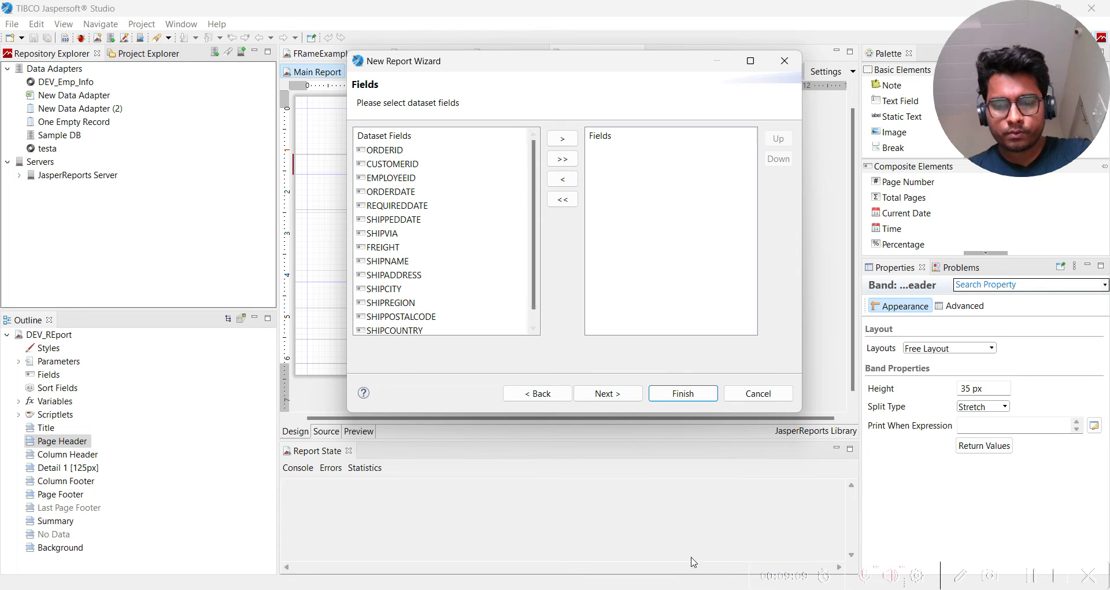
{"action": "mouse_move", "coordinate": [750, 586]}
{"action": "left_click", "coordinate": [760, 570]}
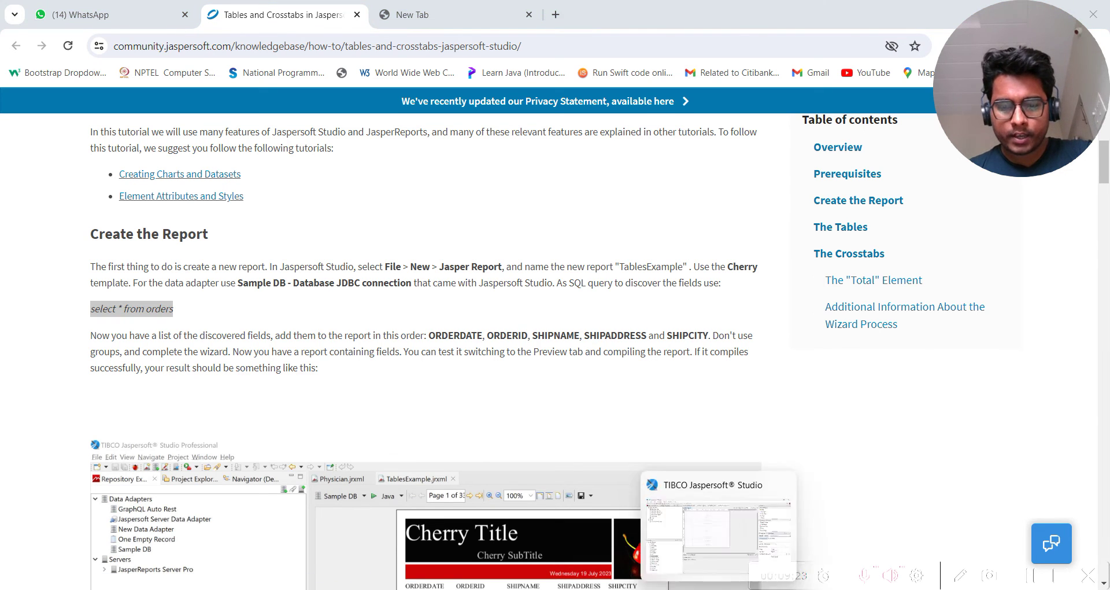
{"action": "left_click", "coordinate": [722, 532]}
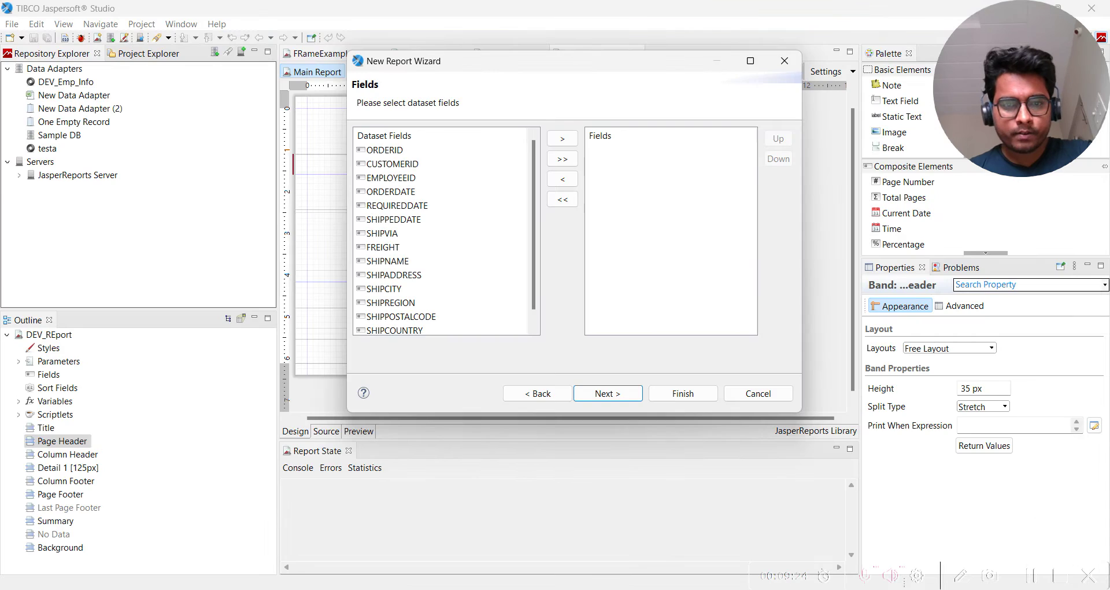
Step: Select ORDERID in Dataset Fields and look through the discovered order fields
{"action": "left_click", "coordinate": [402, 152]}
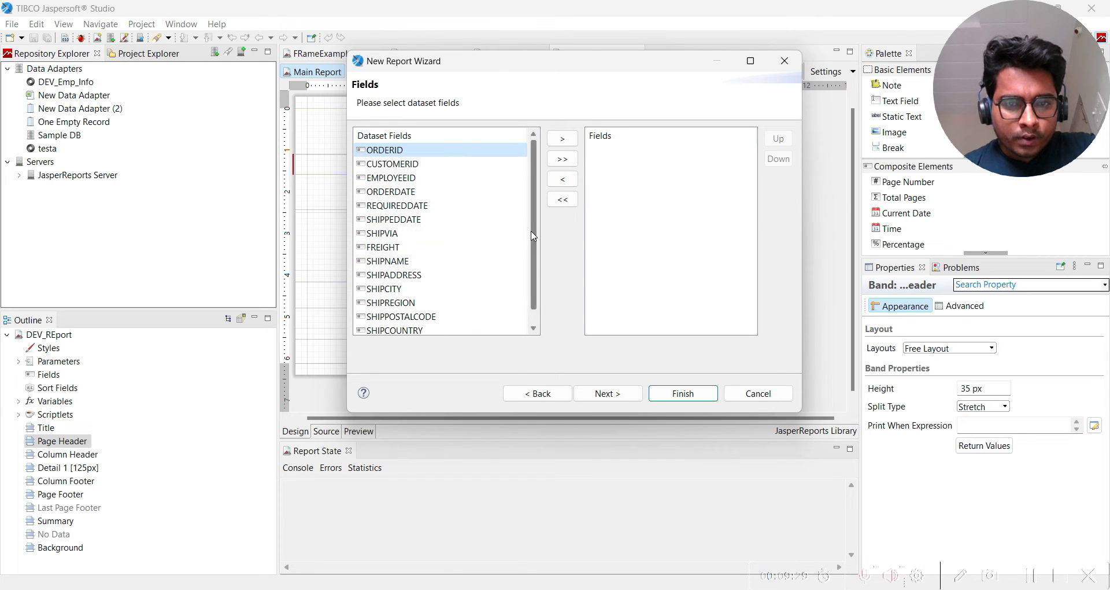
{"action": "scroll", "coordinate": [536, 234], "scroll_direction": "down", "scroll_amount": 1}
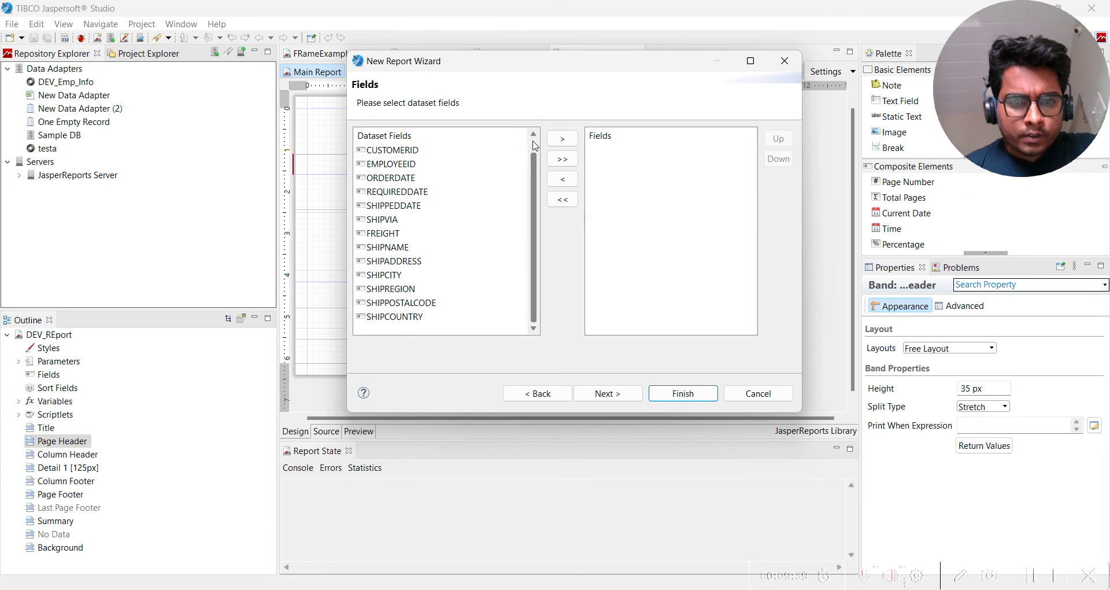
{"action": "scroll", "coordinate": [534, 145], "scroll_direction": "up", "scroll_amount": 1}
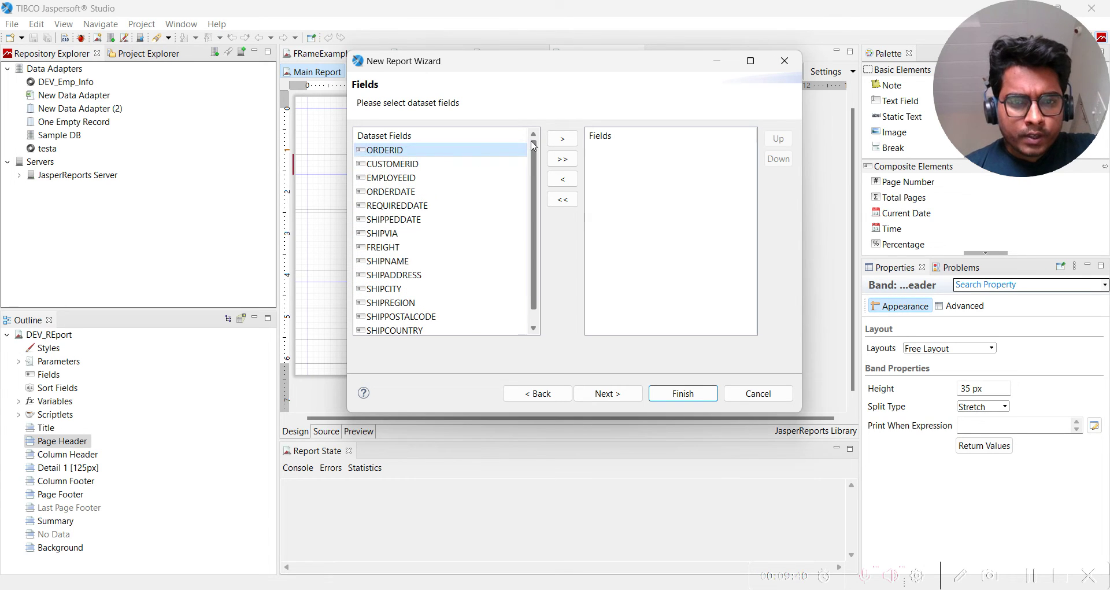
Step: Add ORDERID, ORDERDATE and SHIPPEDDATE to the report's fields
{"action": "left_click", "coordinate": [564, 140]}
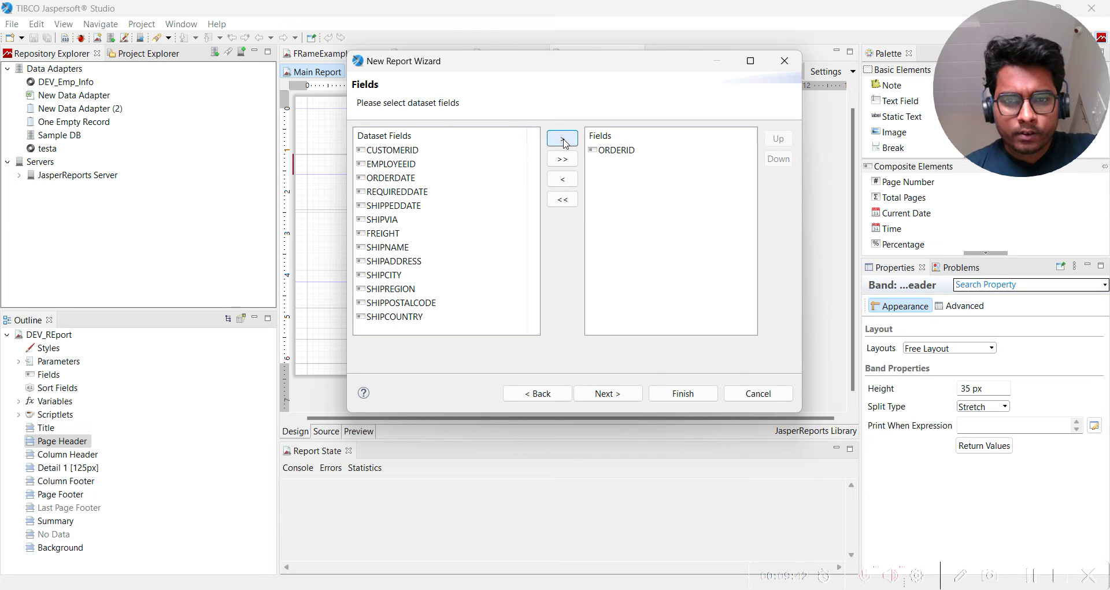
{"action": "left_click", "coordinate": [397, 178]}
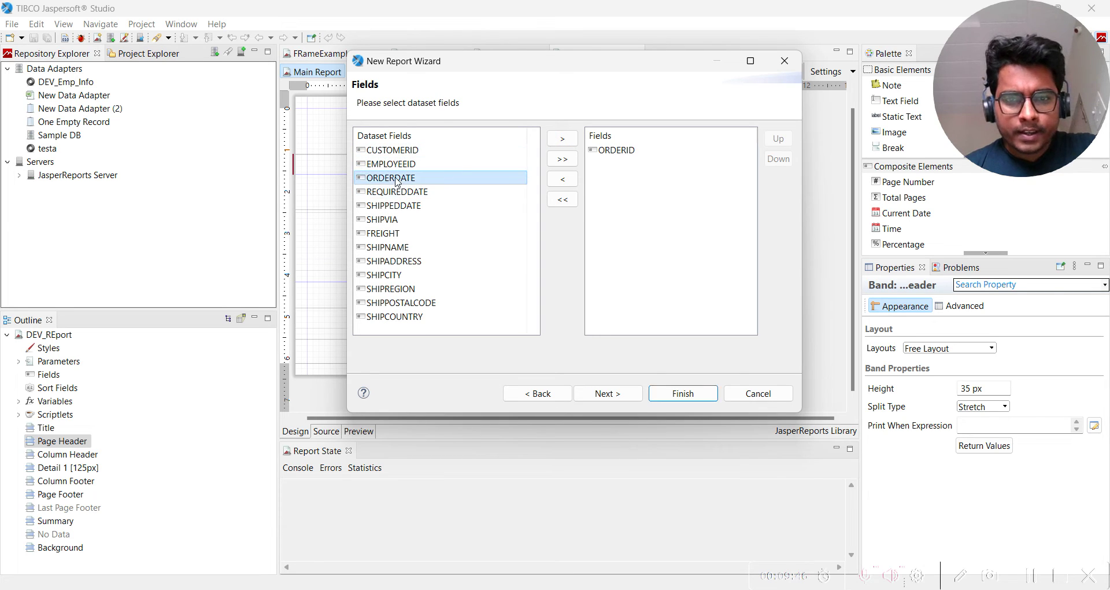
{"action": "left_click", "coordinate": [563, 140]}
{"action": "left_click", "coordinate": [425, 191]}
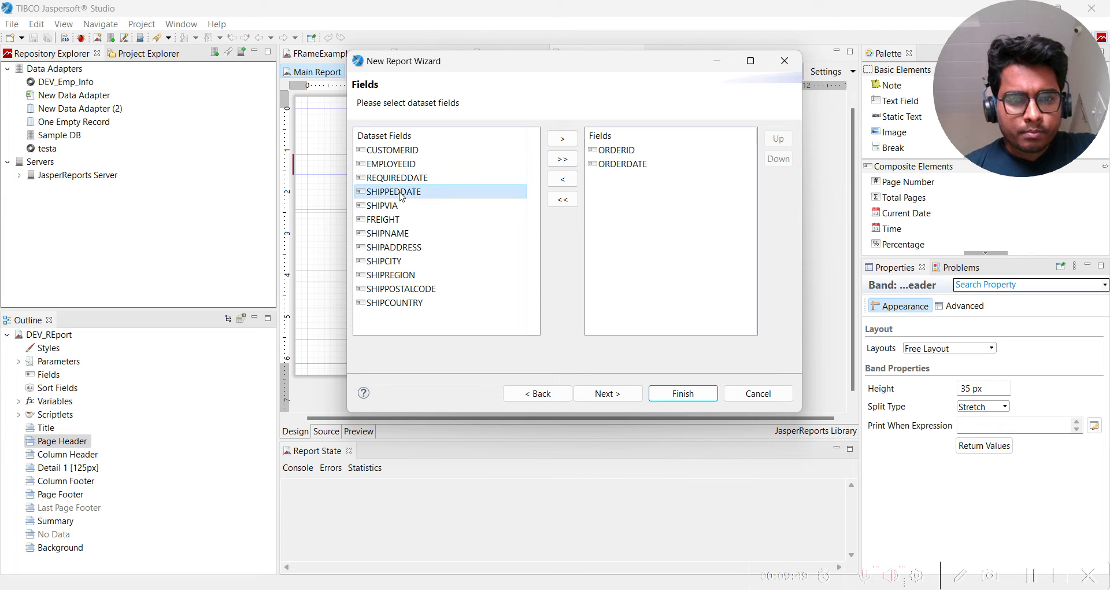
{"action": "left_click", "coordinate": [564, 140]}
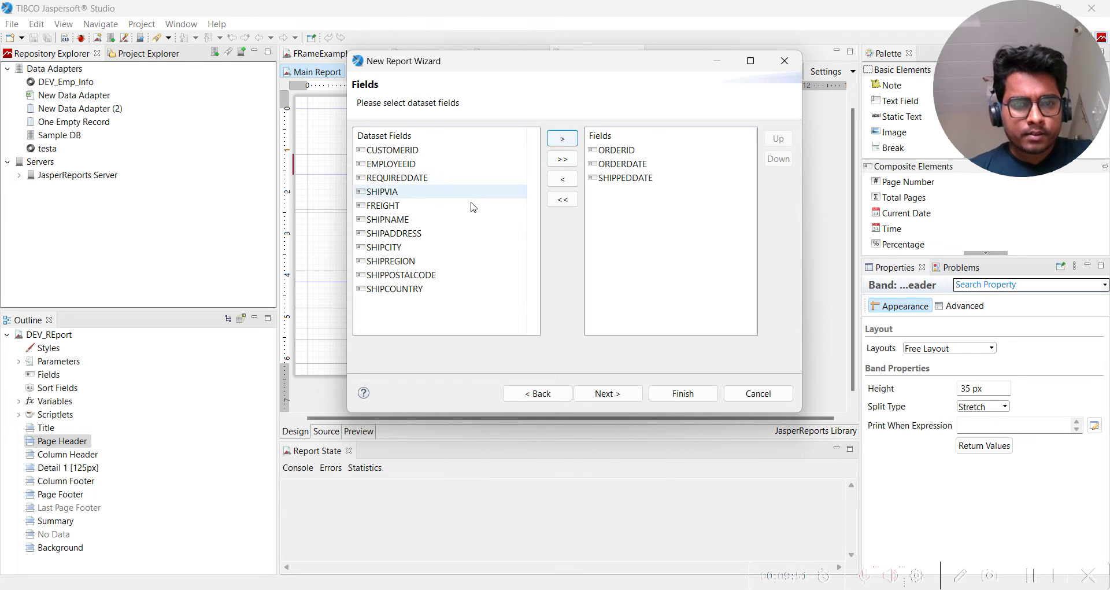
{"action": "left_click", "coordinate": [391, 236]}
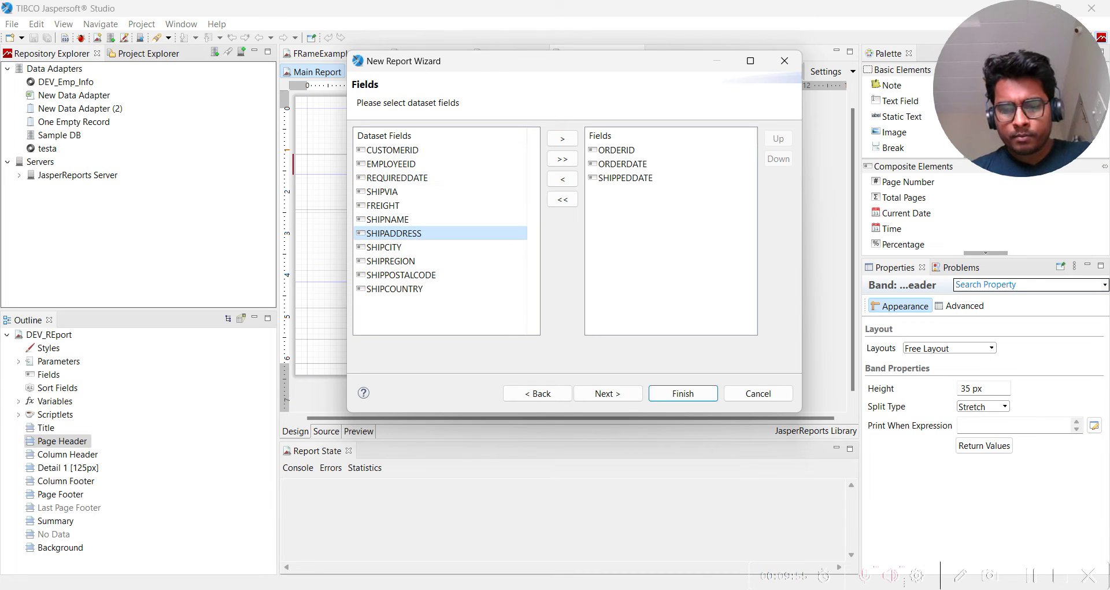
Step: Add SHIPNAME, SHIPADDRESS and SHIPCITY to the report's fields
{"action": "key", "text": "alt+Tab"}
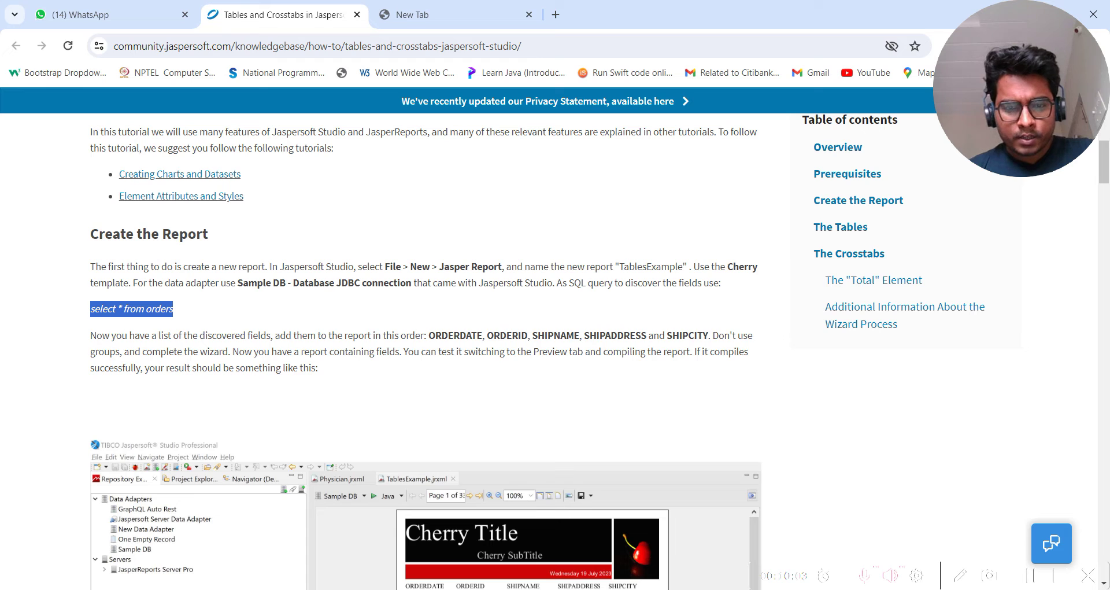
{"action": "key", "text": "alt+Tab"}
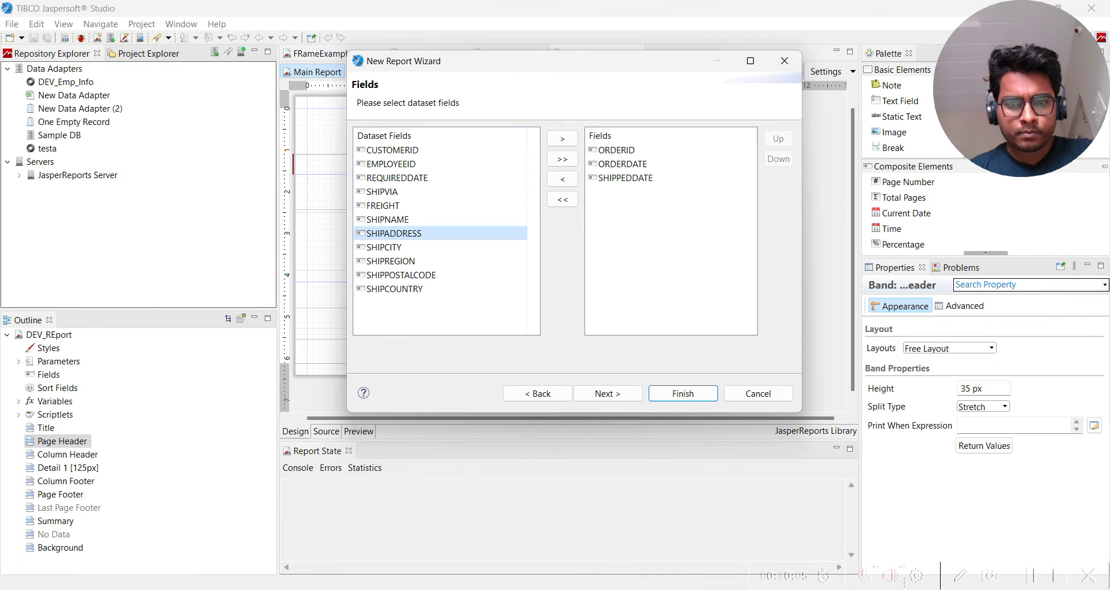
{"action": "left_click", "coordinate": [392, 220]}
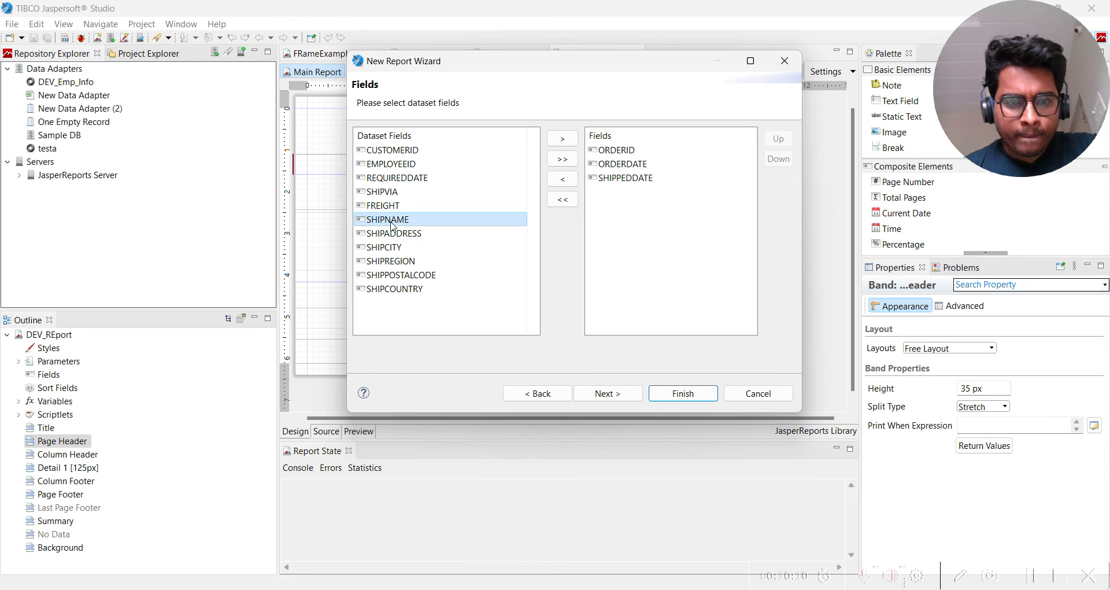
{"action": "left_click", "coordinate": [562, 139]}
{"action": "left_click", "coordinate": [412, 226]}
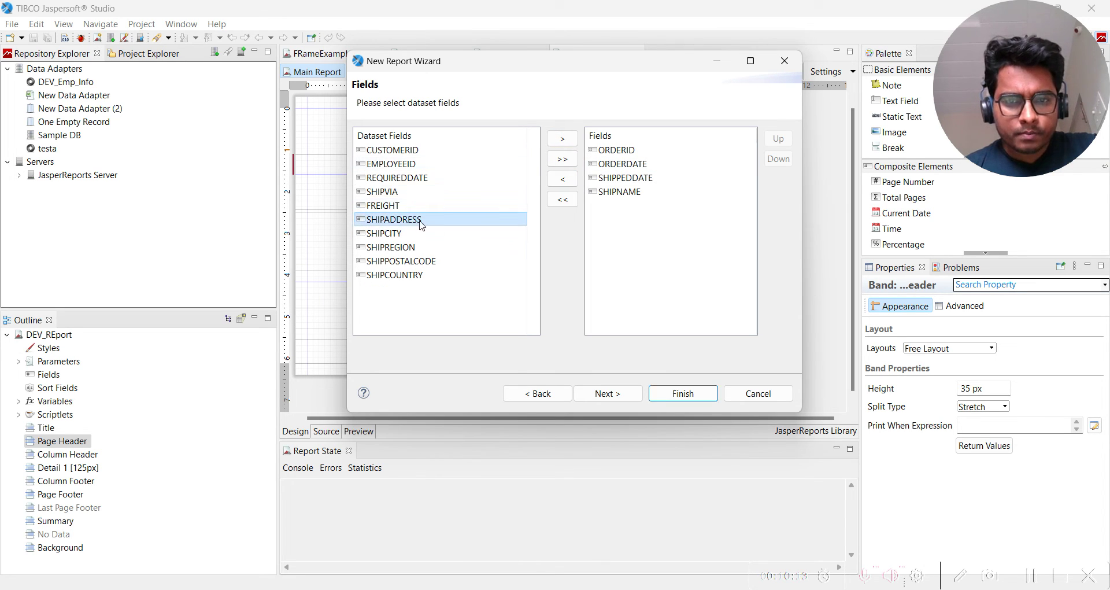
{"action": "left_click", "coordinate": [563, 138]}
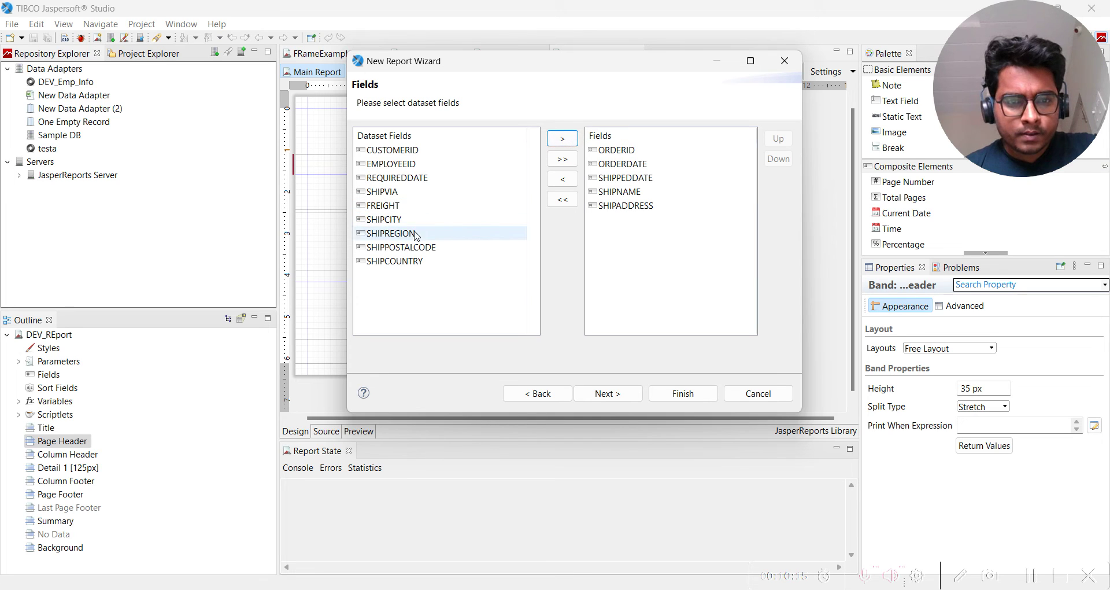
{"action": "left_click", "coordinate": [398, 220]}
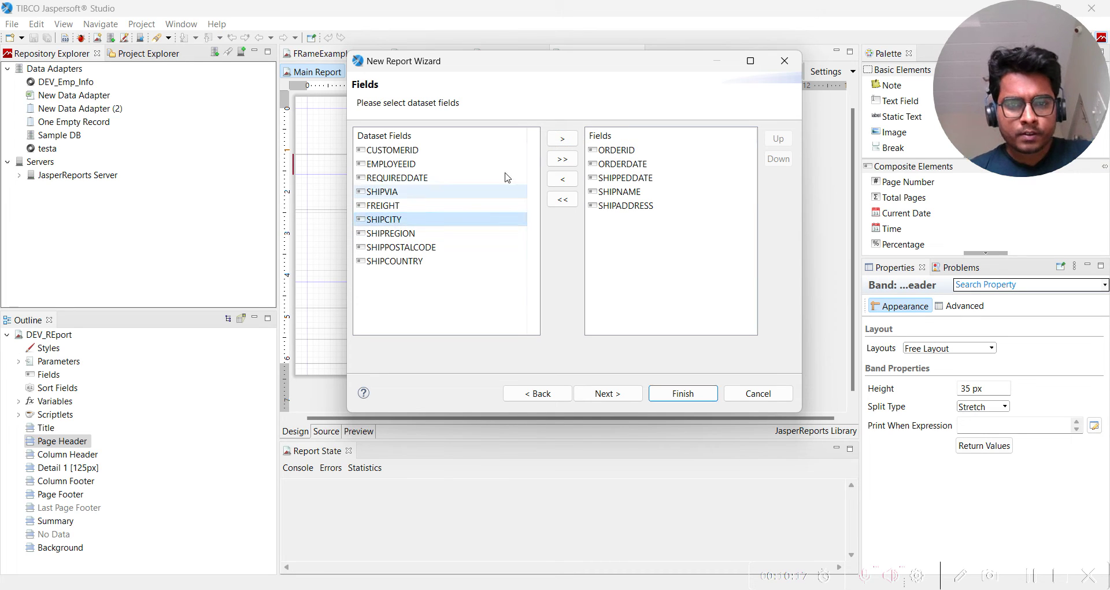
{"action": "left_click", "coordinate": [562, 138]}
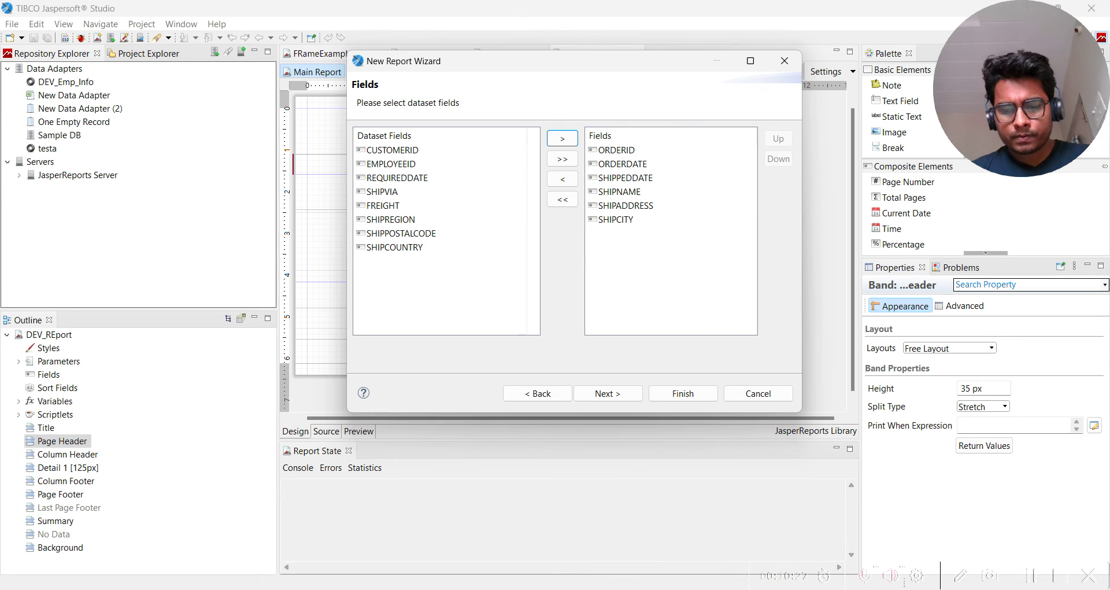
Step: Remove SHIPPEDDATE from the chosen fields and finish the wizard
{"action": "key", "text": "alt+Tab"}
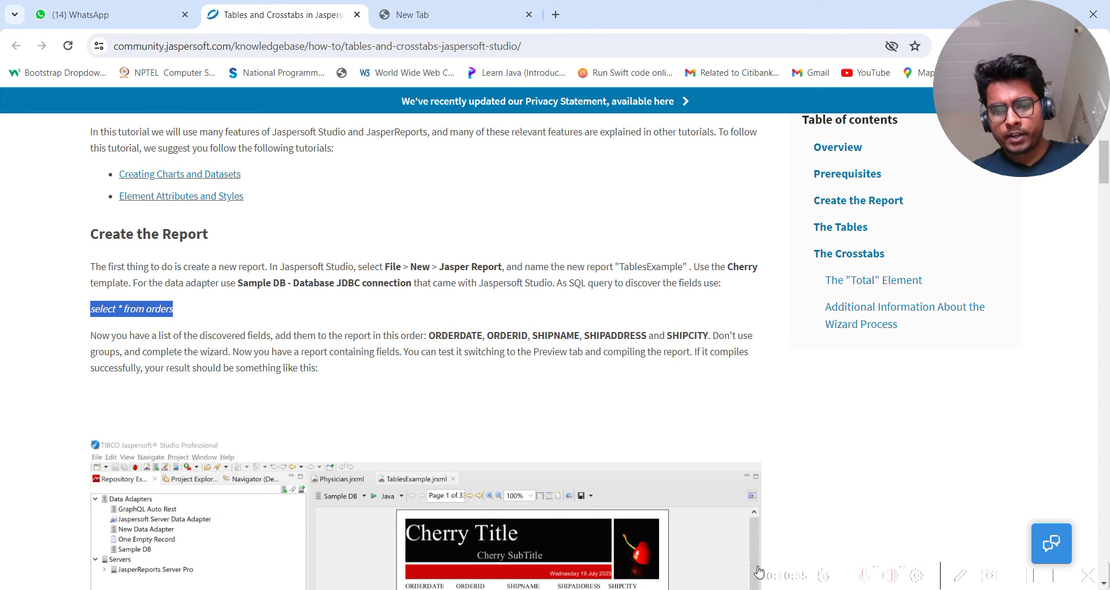
{"action": "key", "text": "alt+Tab"}
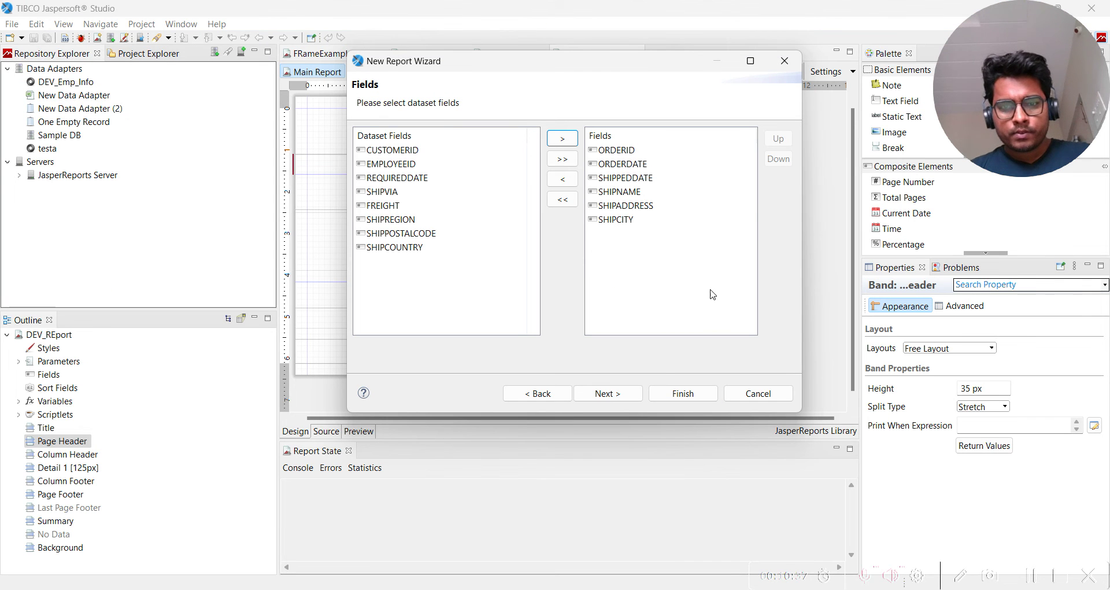
{"action": "left_click", "coordinate": [641, 179]}
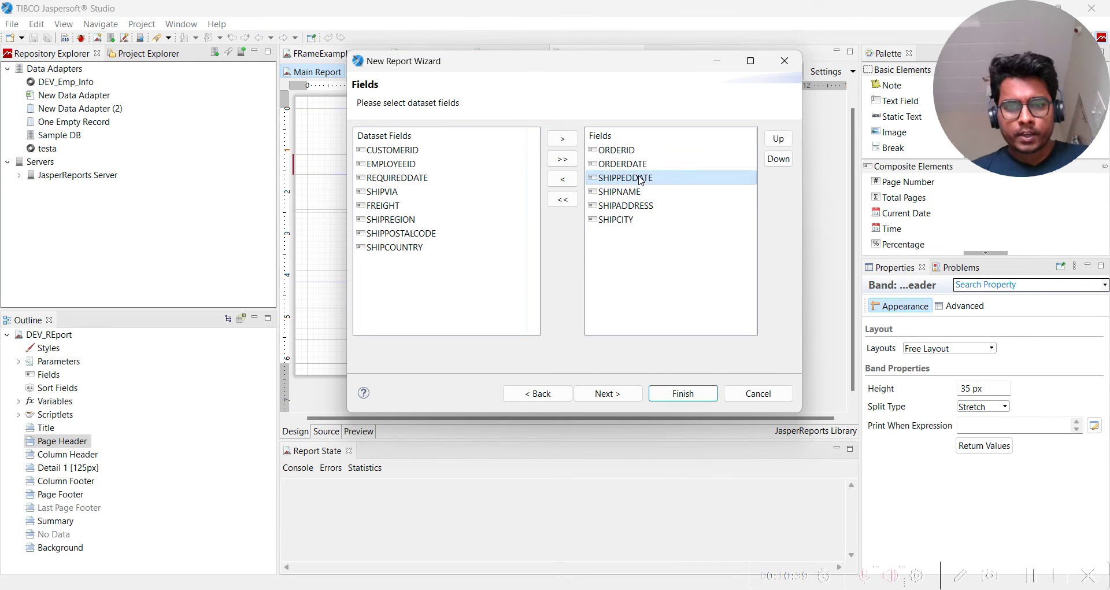
{"action": "left_click", "coordinate": [565, 183]}
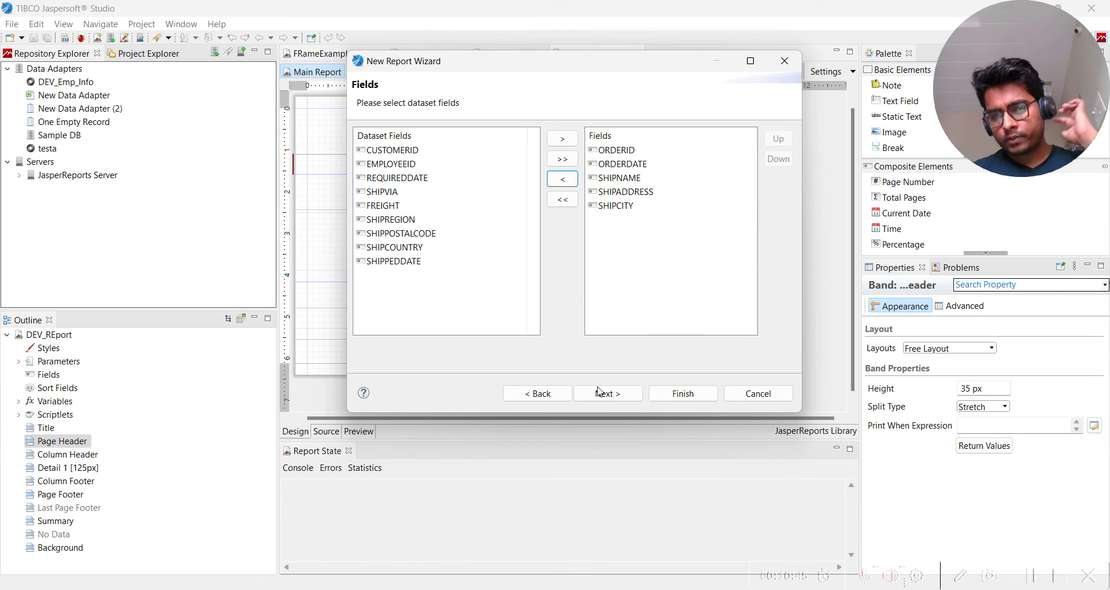
{"action": "left_click", "coordinate": [683, 394]}
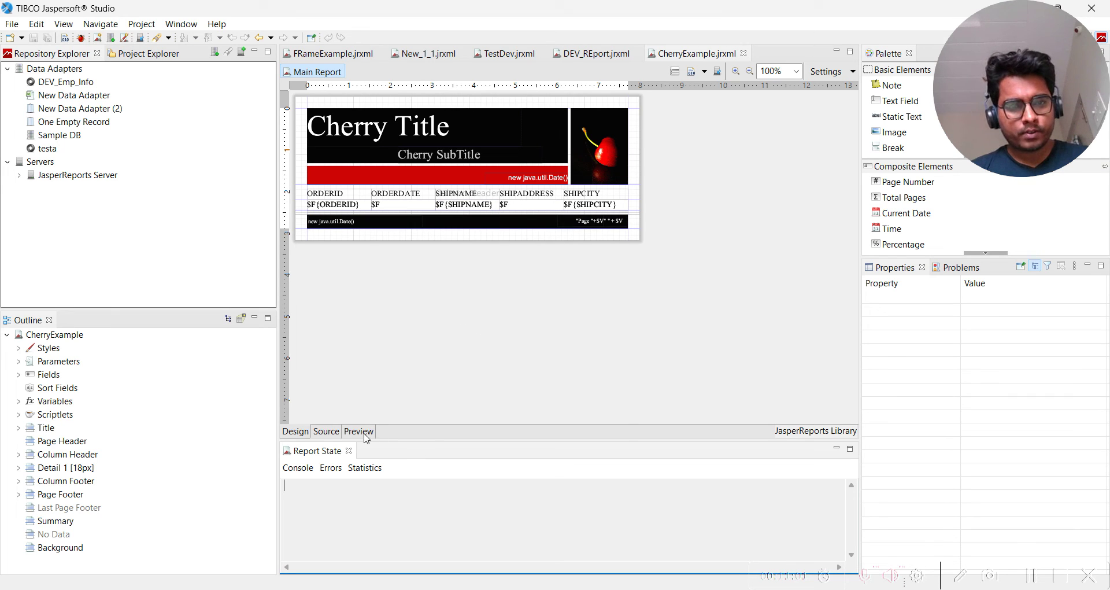
Step: Let CherryExample.jrxml open in Design view, then switch to the Chrome tutorial
{"action": "left_click", "coordinate": [573, 516]}
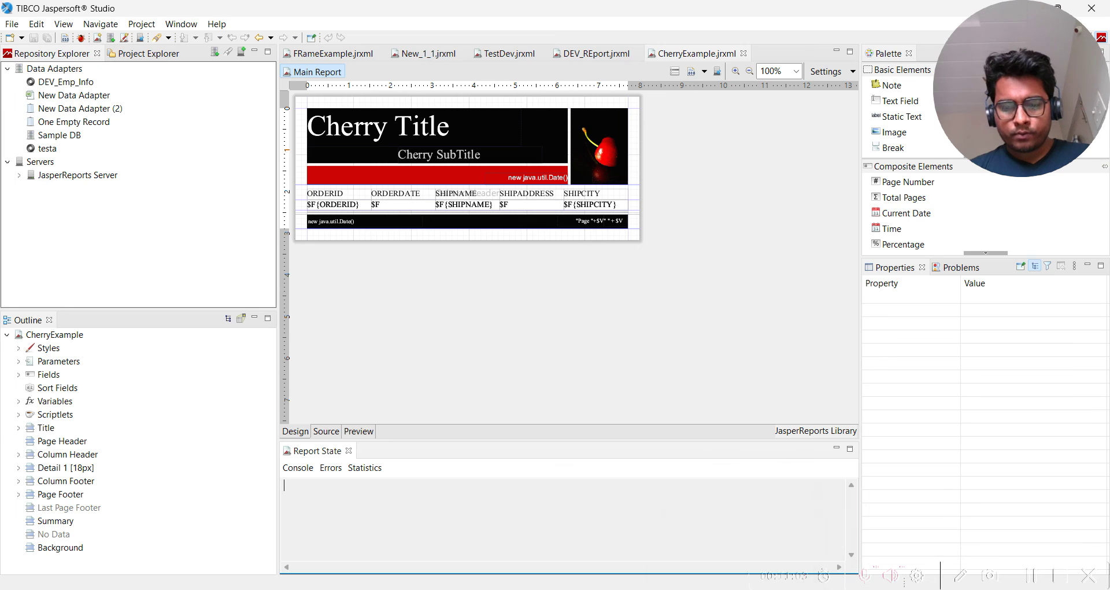
{"action": "key", "text": "alt+Tab"}
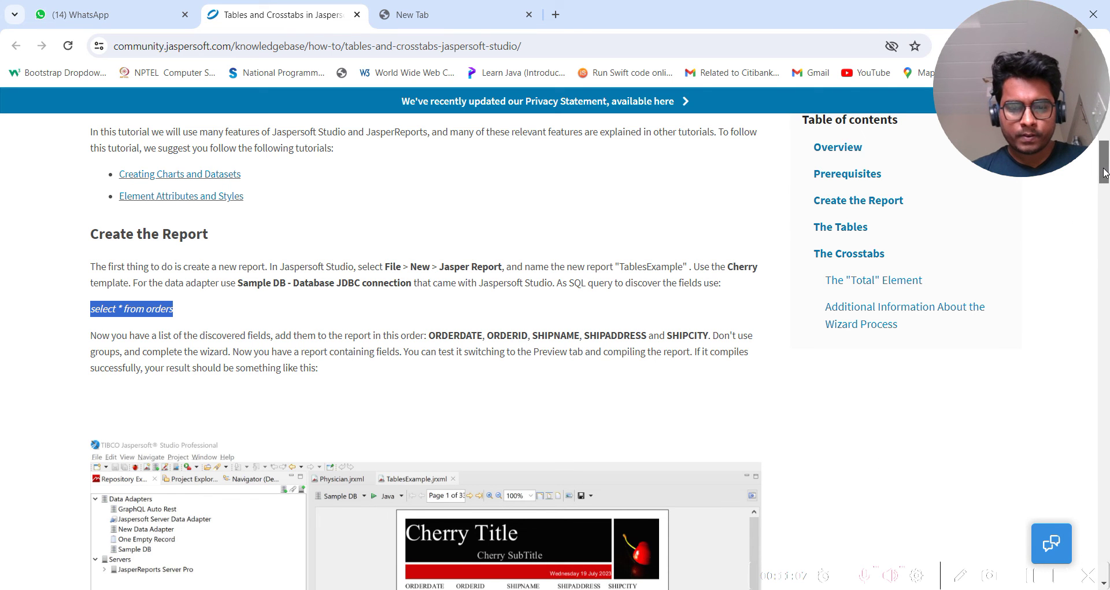
{"action": "mouse_move", "coordinate": [1104, 172]}
{"action": "left_mouse_down"}
{"action": "mouse_move", "coordinate": [1104, 196]}
{"action": "mouse_move", "coordinate": [1104, 180]}
{"action": "left_mouse_up"}
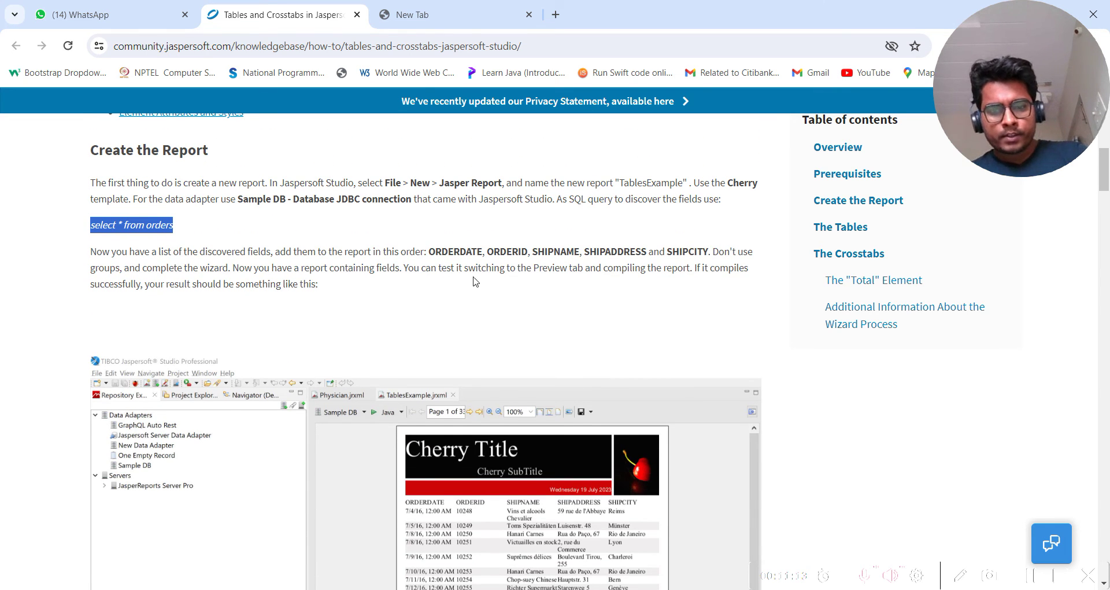
Step: Highlight 'and compiling the report' in the tutorial, then return to the CherryExample design
{"action": "left_click", "coordinate": [588, 269]}
{"action": "left_click_drag", "start_coordinate": [588, 270], "coordinate": [687, 274]}
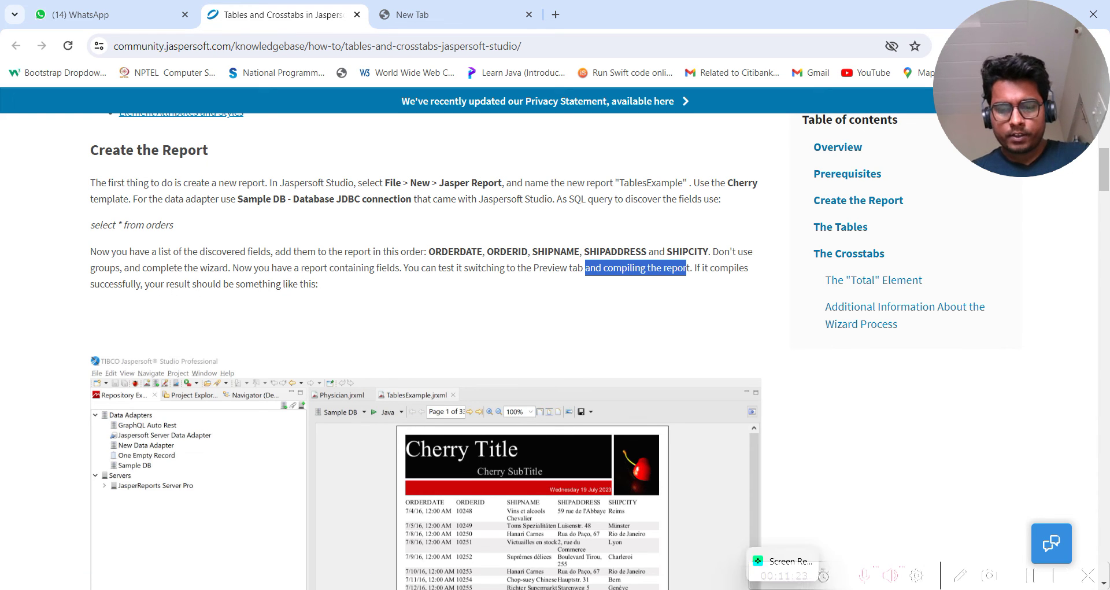
{"action": "key", "text": "alt+Tab"}
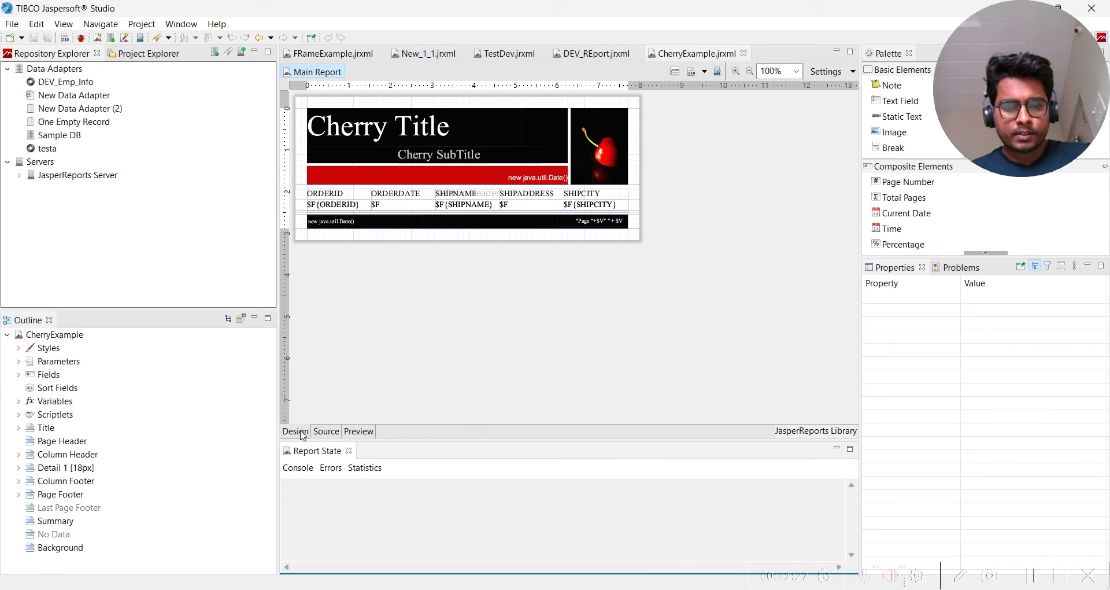
{"action": "left_click", "coordinate": [368, 437]}
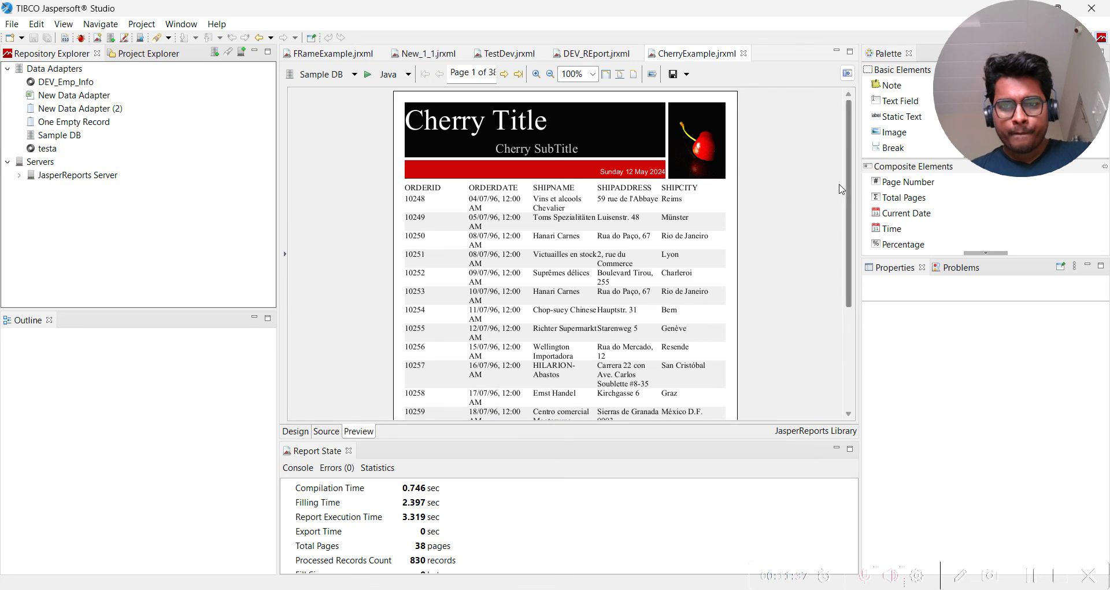
Step: Check the order rows in the 38-page CherryExample preview, then switch to the tutorial
{"action": "left_click_drag", "start_coordinate": [846, 190], "coordinate": [851, 303]}
{"action": "scroll", "coordinate": [830, 179], "scroll_direction": "up", "scroll_amount": 5}
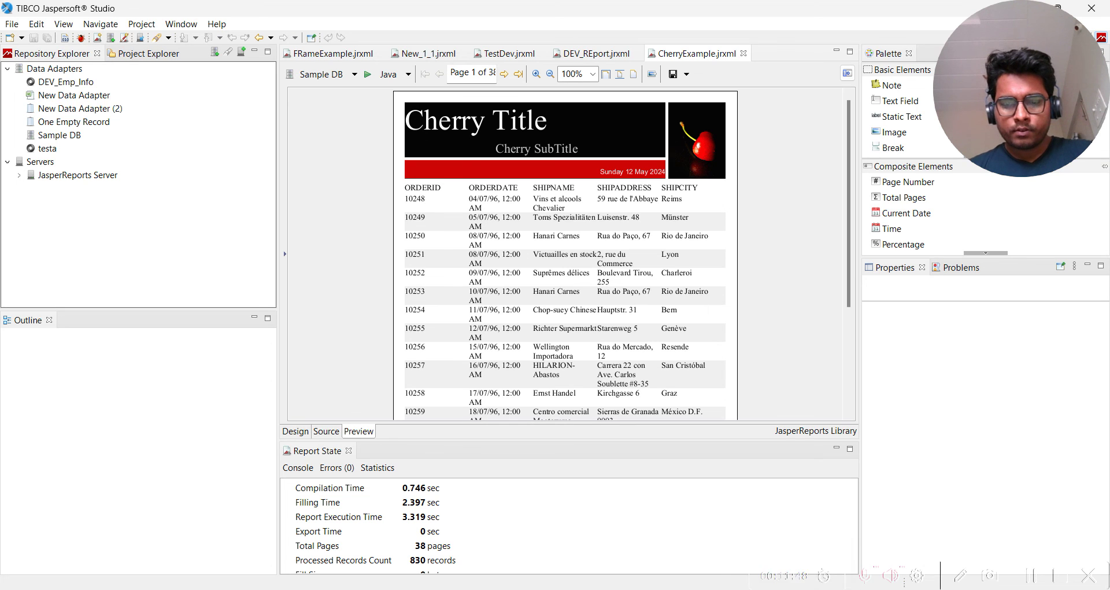
{"action": "key", "text": "alt+Tab"}
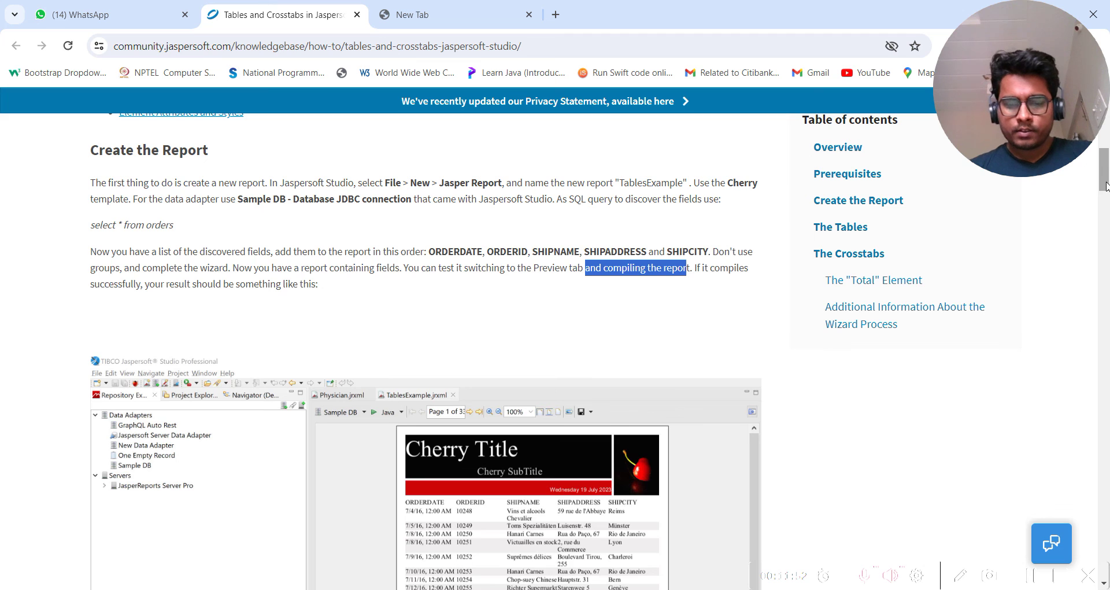
Step: Scroll the tutorial to the expected Cherry report screenshot for comparison
{"action": "scroll", "coordinate": [1105, 185], "scroll_direction": "down", "scroll_amount": 6}
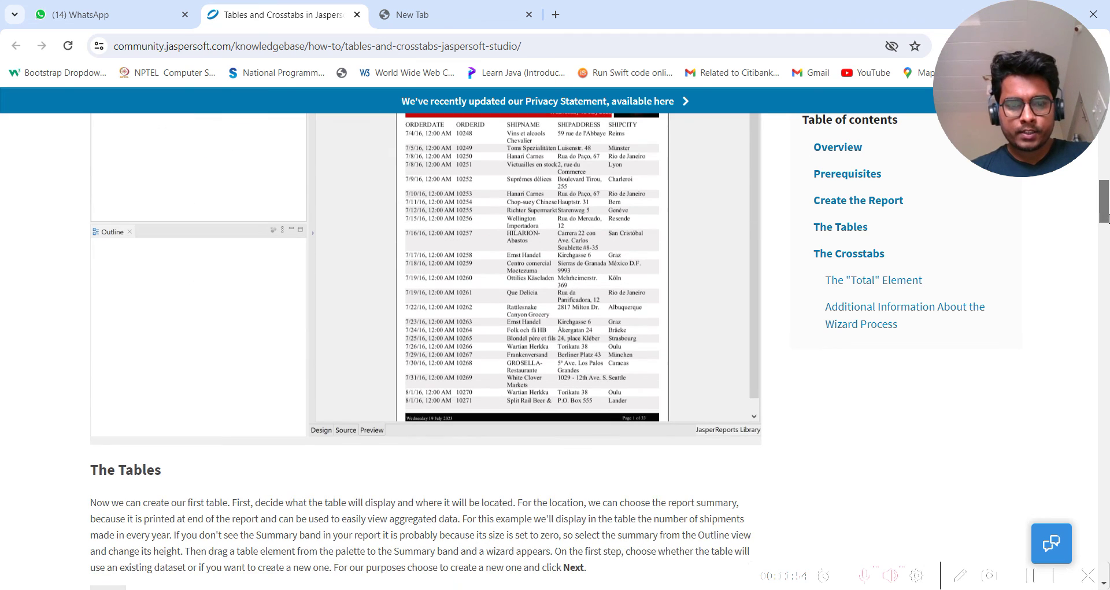
{"action": "scroll", "coordinate": [1107, 212], "scroll_direction": "up", "scroll_amount": 1}
{"action": "scroll", "coordinate": [1107, 212], "scroll_direction": "up", "scroll_amount": 1}
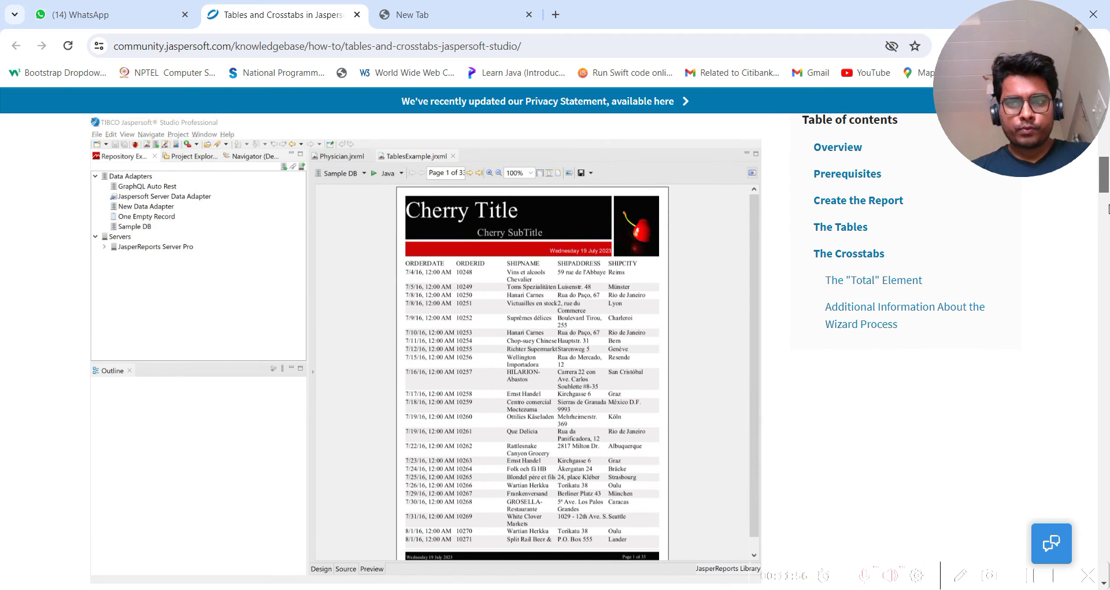